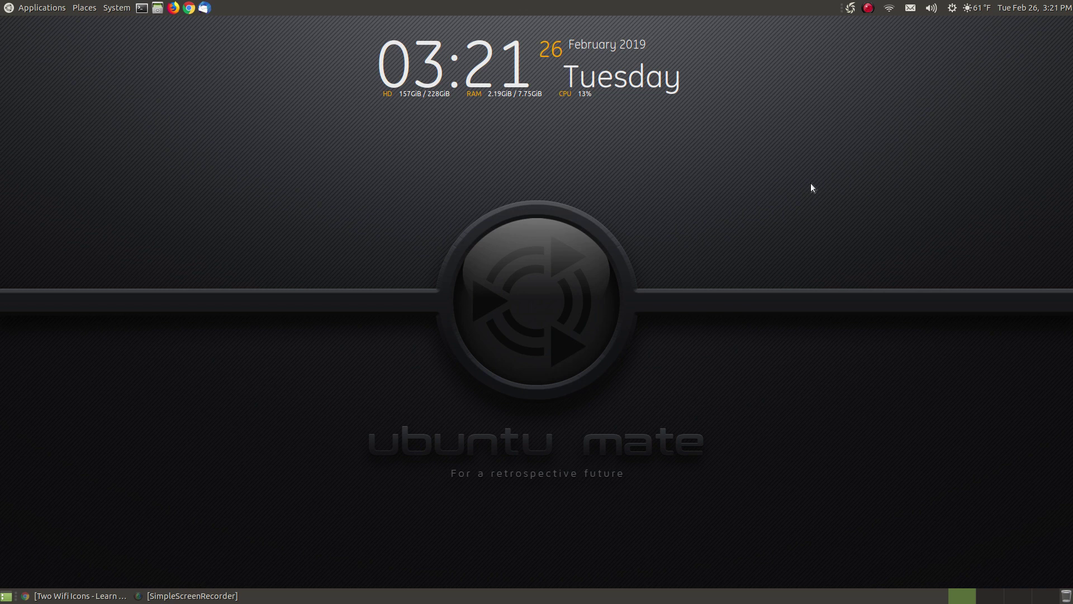
Restore the tutorial window and scroll down to the libappindicator1 download paragraph.
left_click(79, 596)
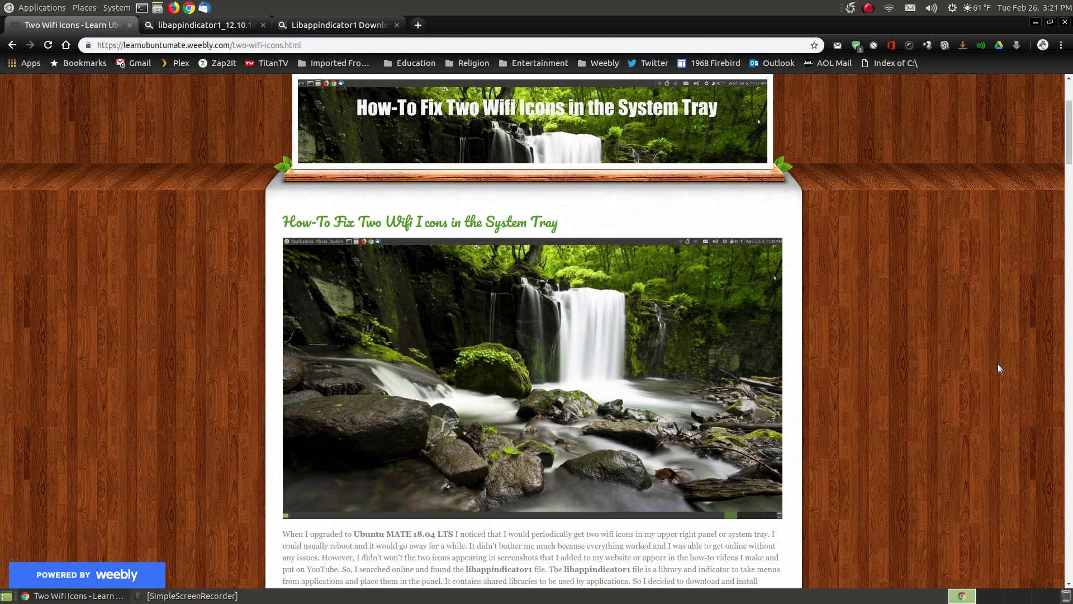
scroll(998, 364, "down", 2)
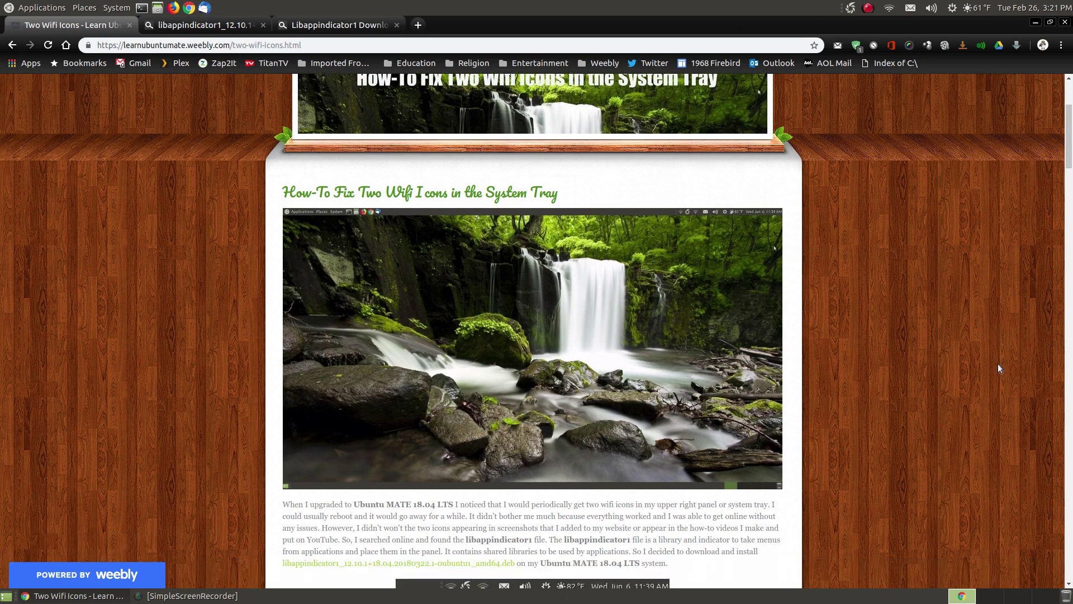
scroll(998, 363, "down", 1)
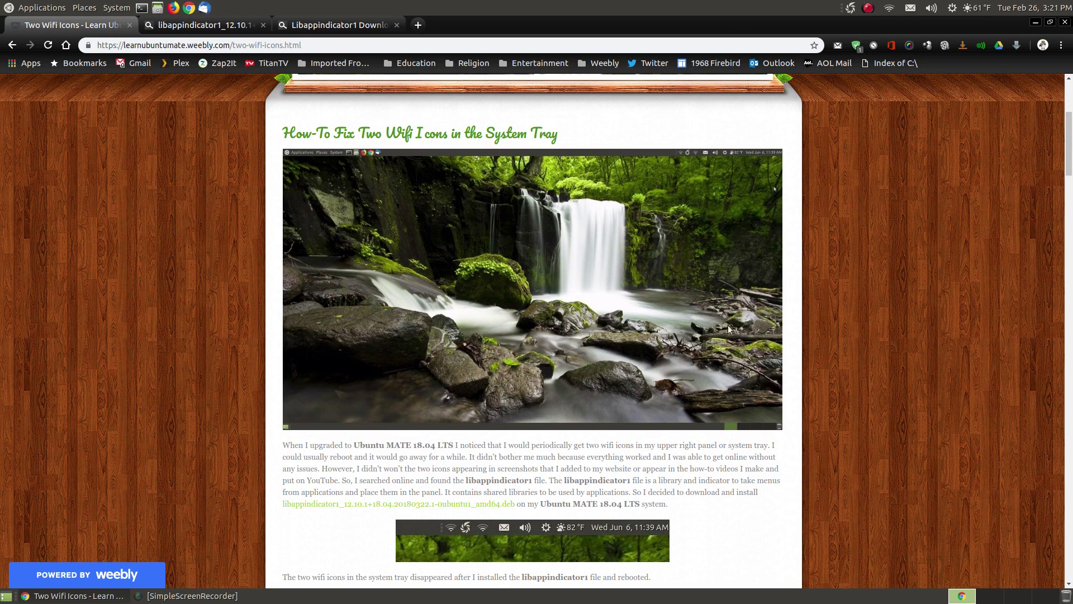
scroll(581, 383, "down", 3)
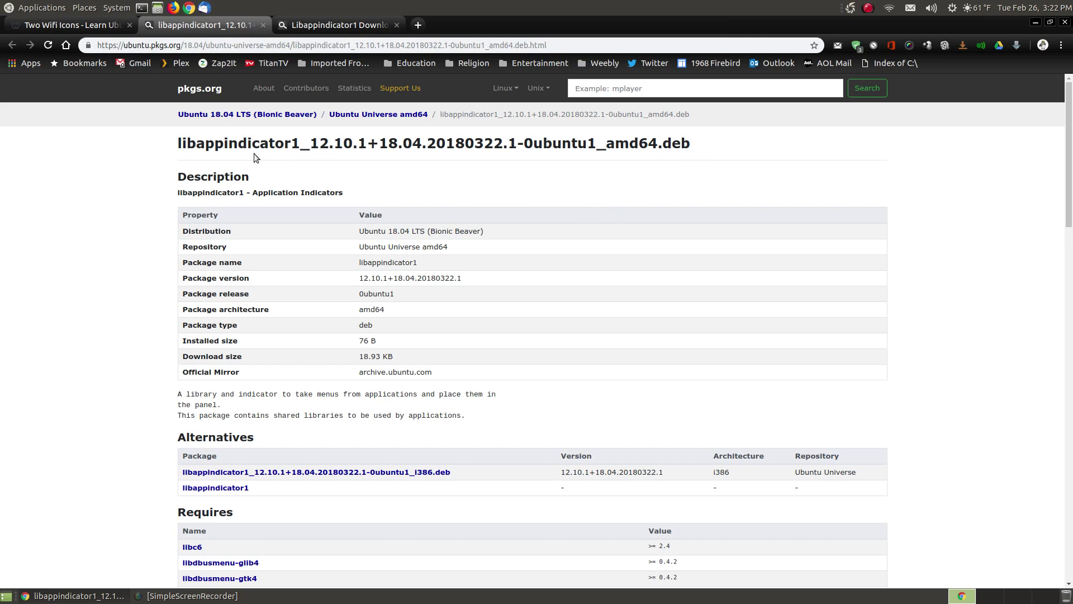
Scroll through the libappindicator1 page's Description, Requires, Download and Files sections.
scroll(601, 344, "down", 4)
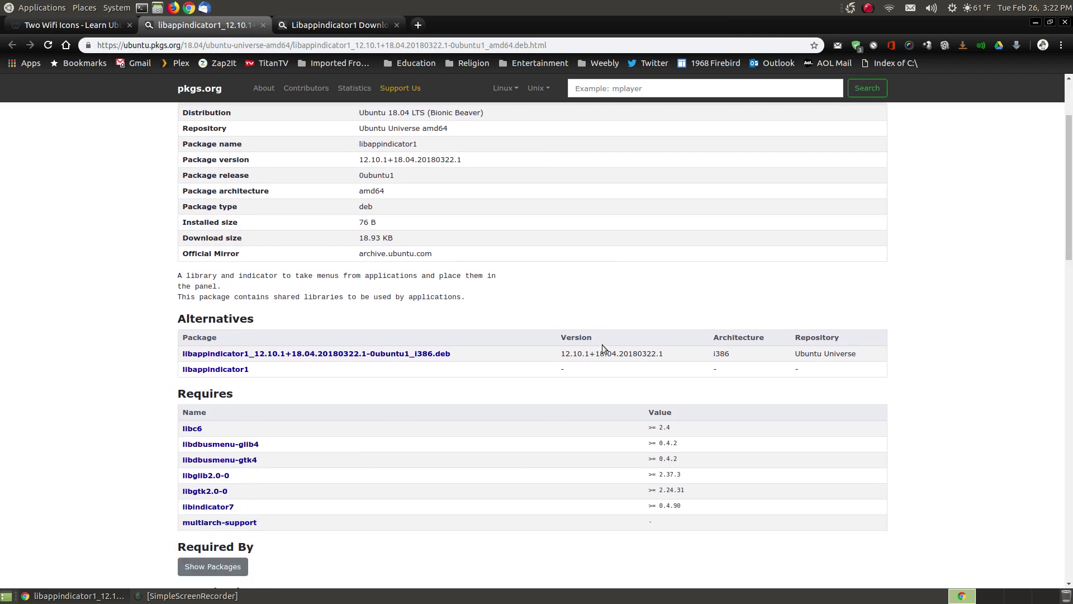
scroll(601, 344, "down", 3)
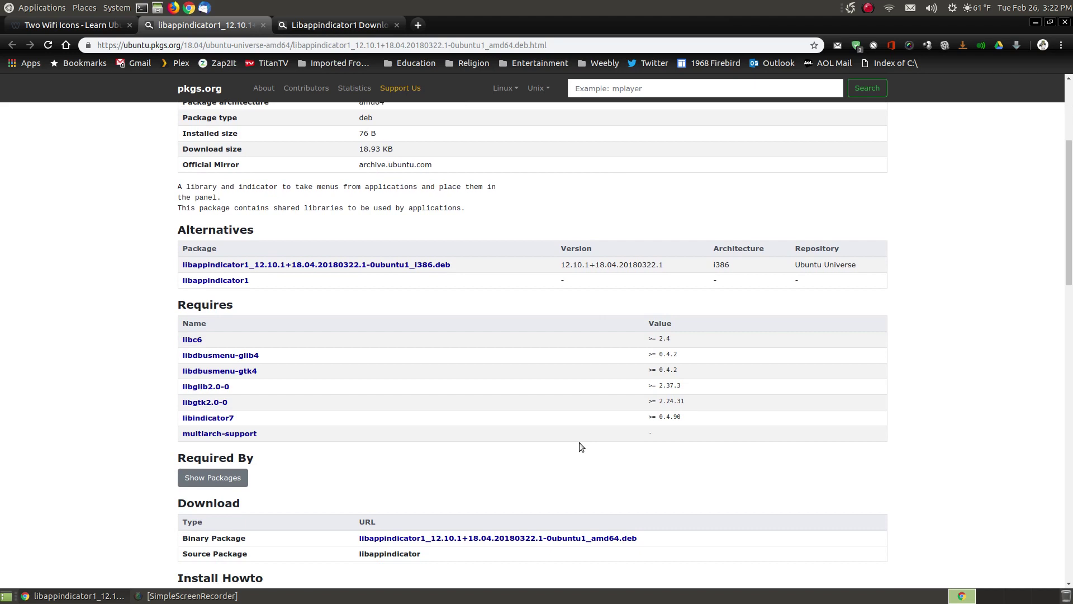
scroll(579, 442, "down", 2)
scroll(579, 442, "down", 5)
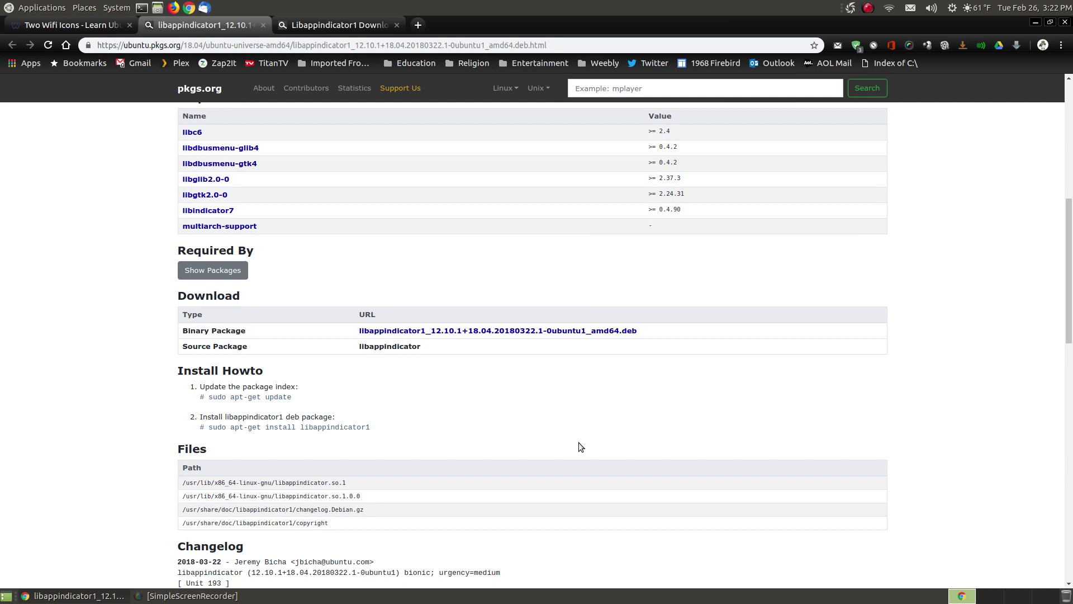
scroll(578, 446, "down", 2)
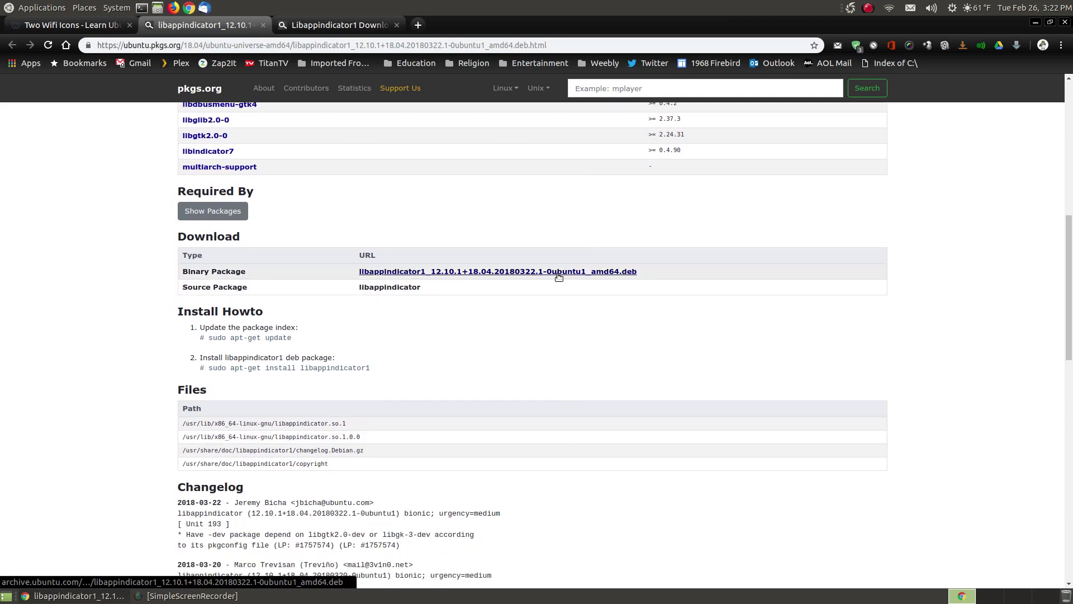
scroll(632, 413, "up", 14)
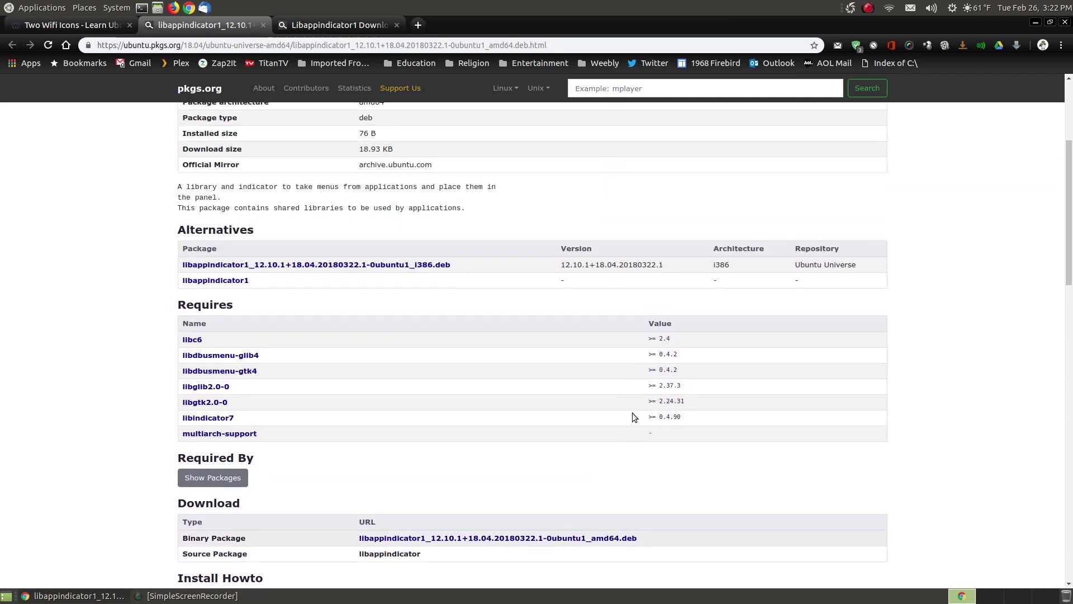
scroll(632, 413, "down", 10)
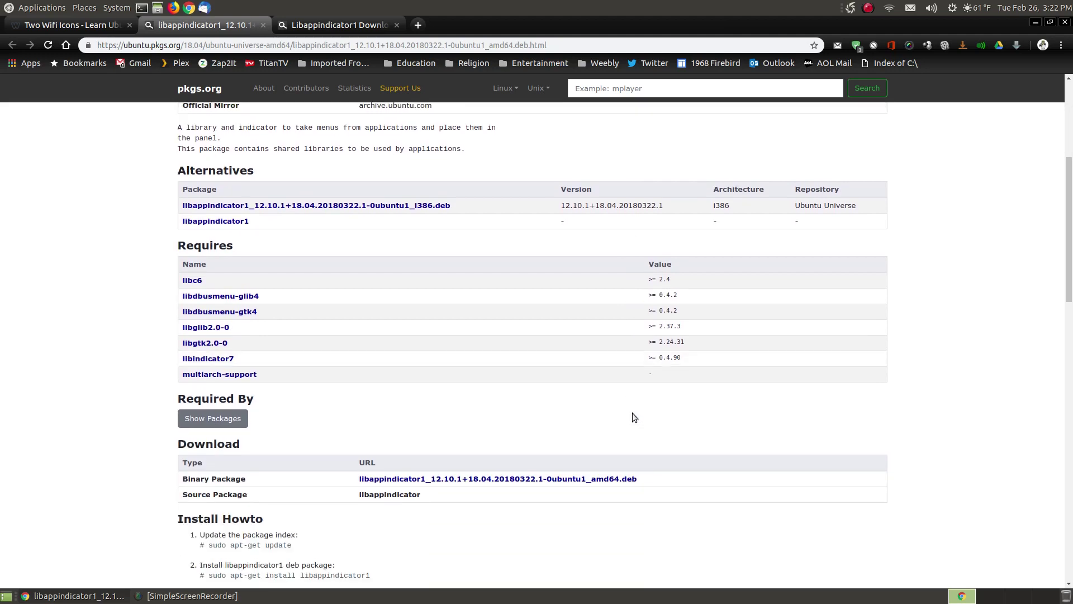
scroll(618, 398, "up", 7)
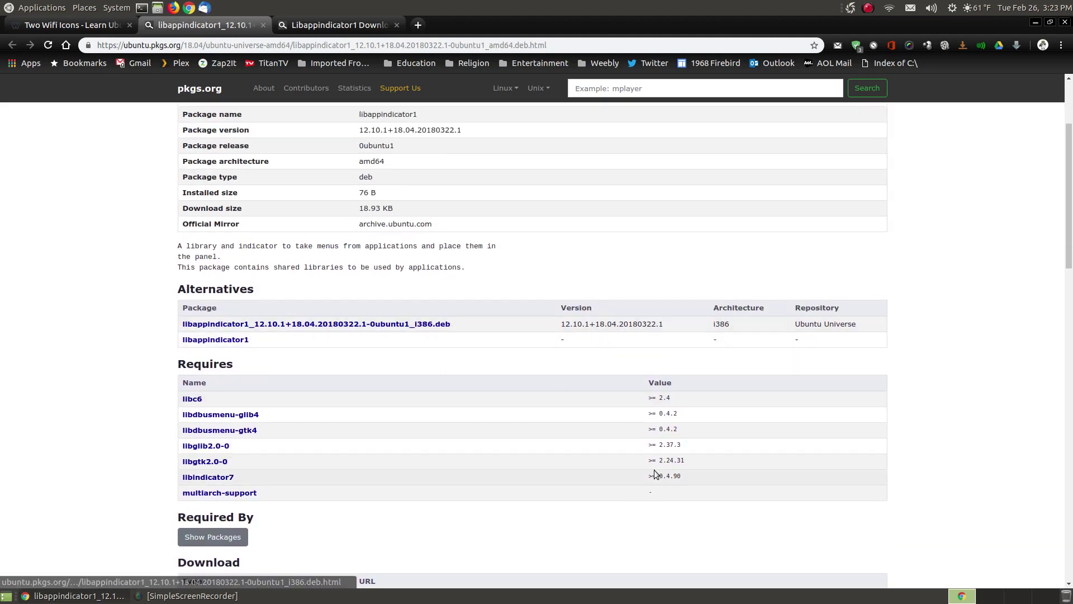
scroll(651, 471, "down", 6)
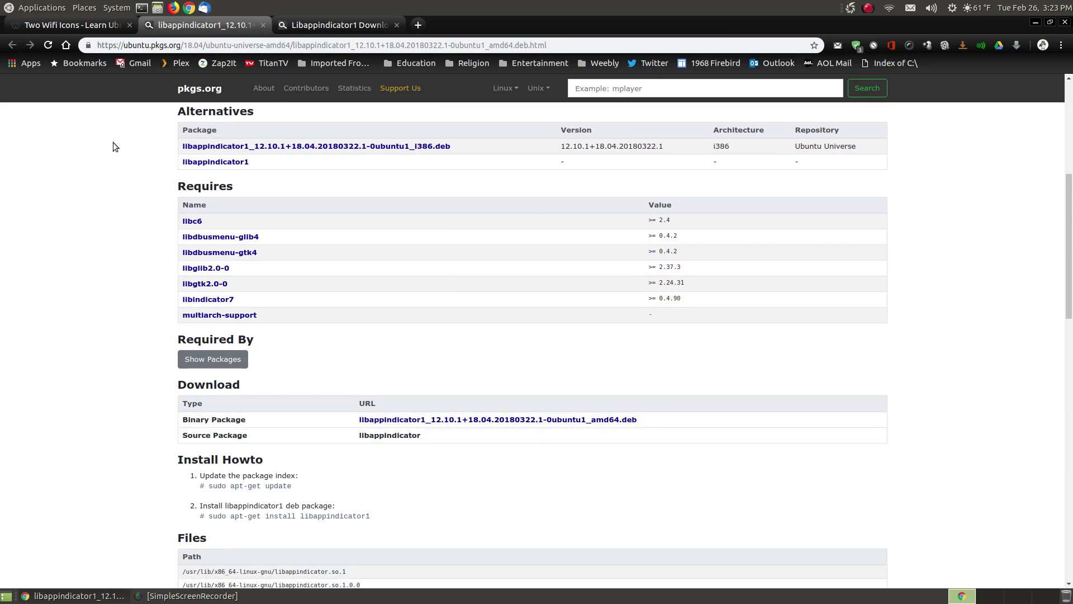
Open the guide's pkgs.org libappindicator1 link in a new tab, then return to the Two Wifi Icons tutorial.
left_click(65, 25)
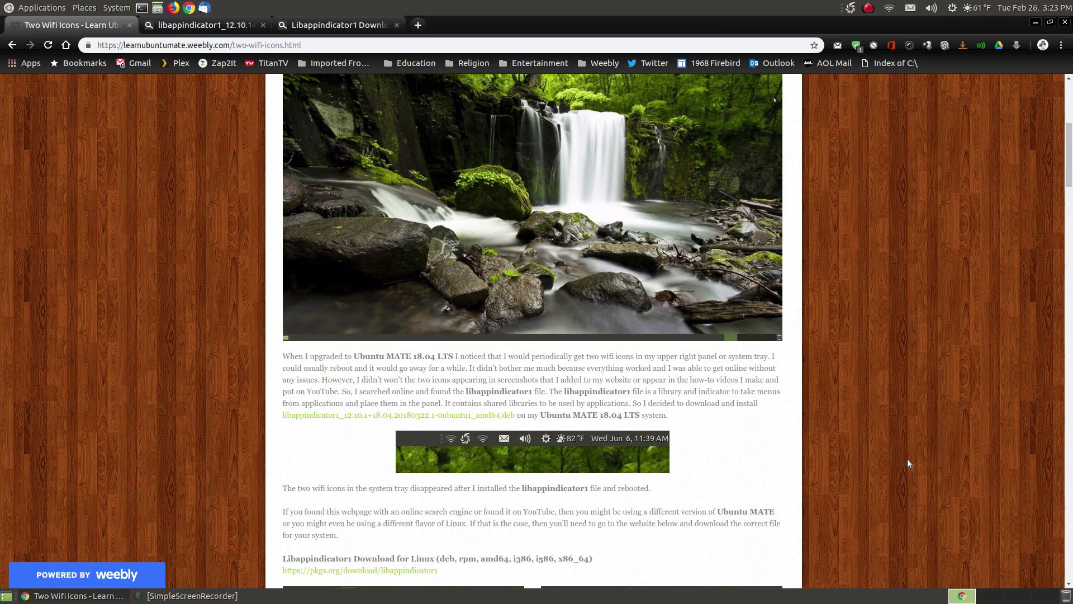
scroll(907, 462, "down", 5)
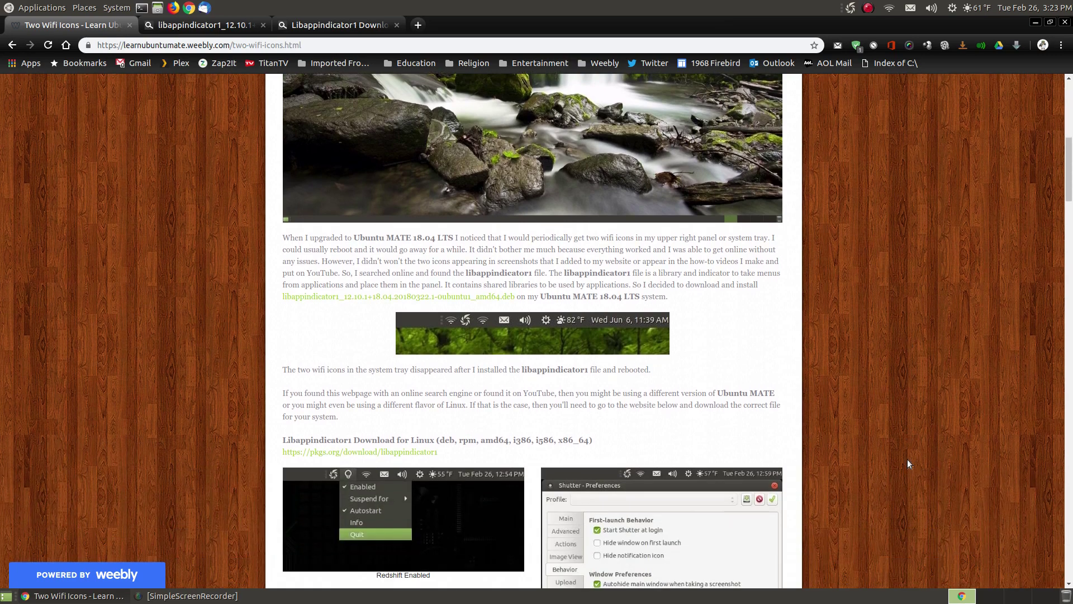
scroll(905, 463, "down", 1)
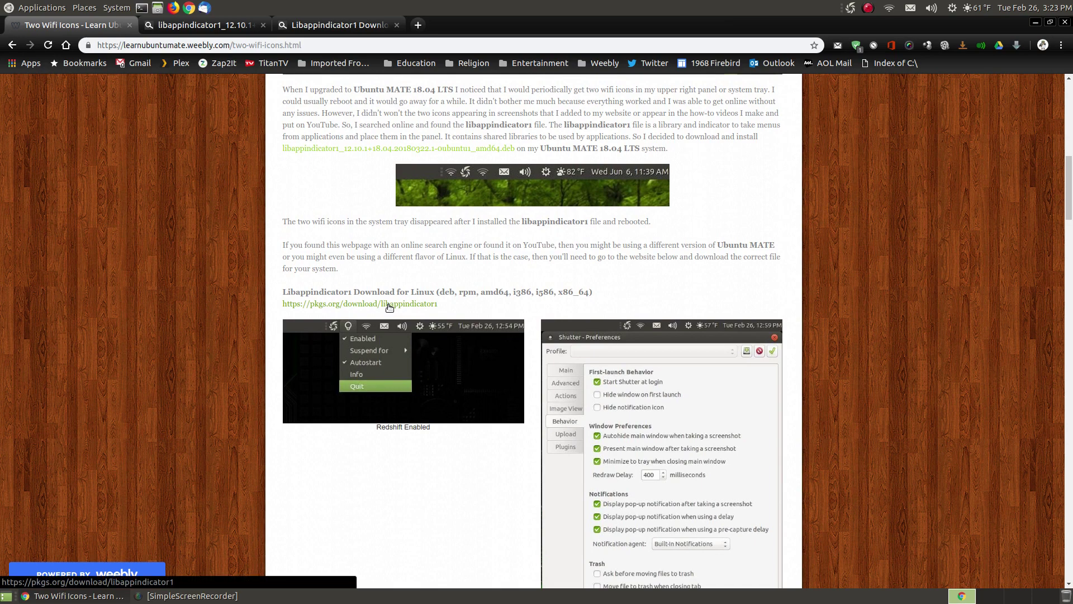
left_click(389, 308)
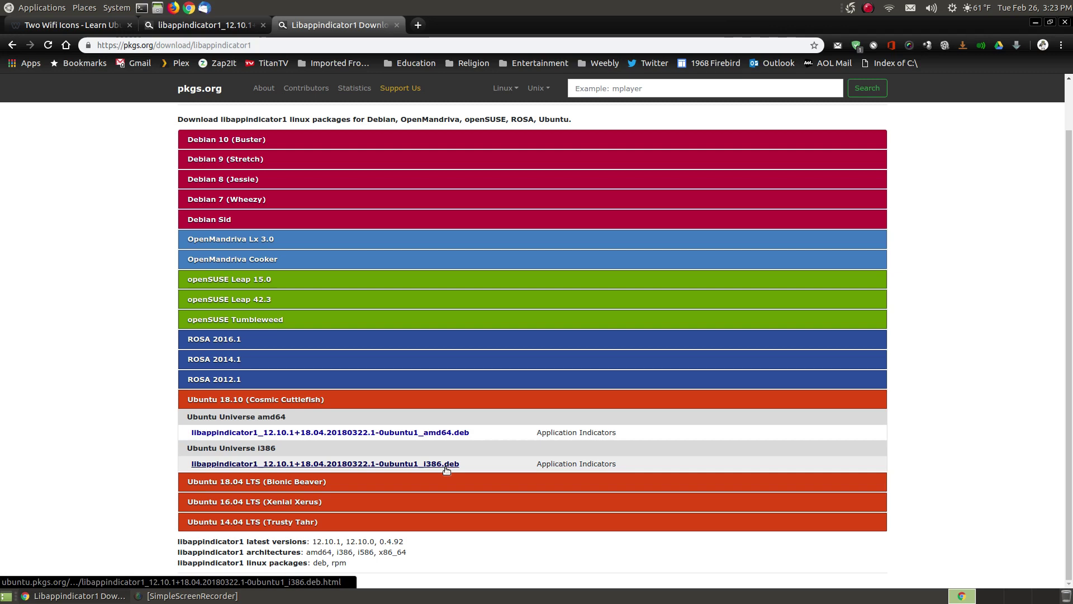
left_click(76, 25)
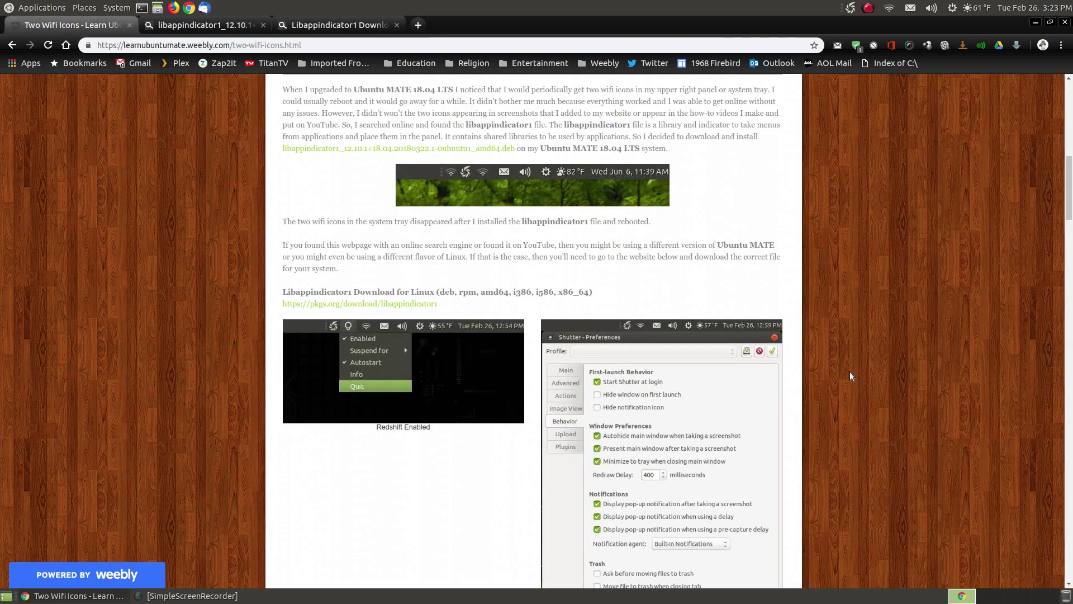
scroll(755, 324, "down", 1)
Scroll the tutorial past the Redshift Enabled and Shutter Enabled screenshots.
scroll(642, 268, "up", 2)
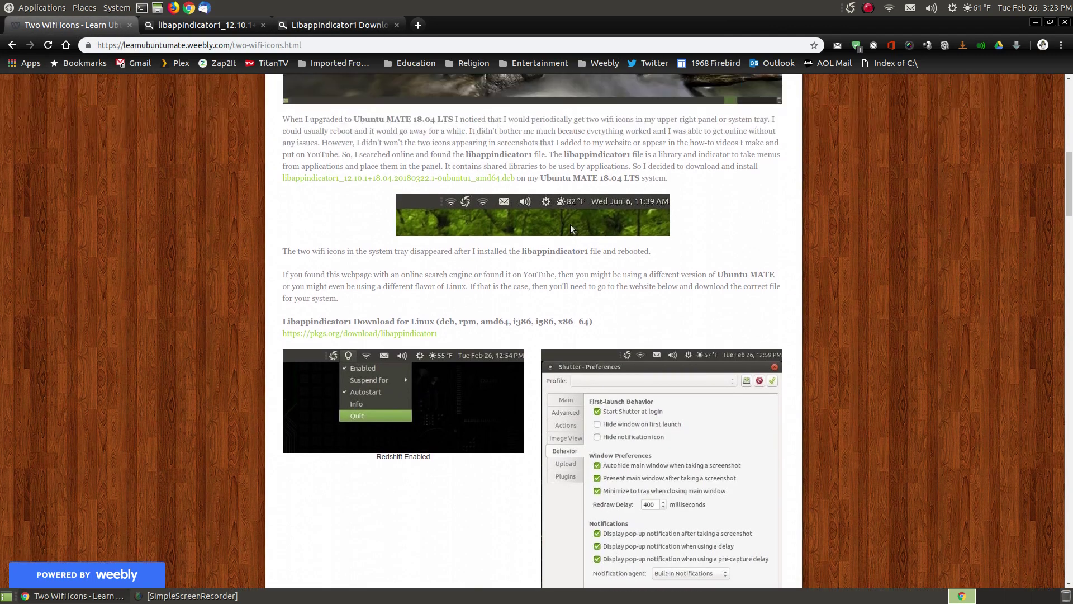
scroll(629, 254, "down", 2)
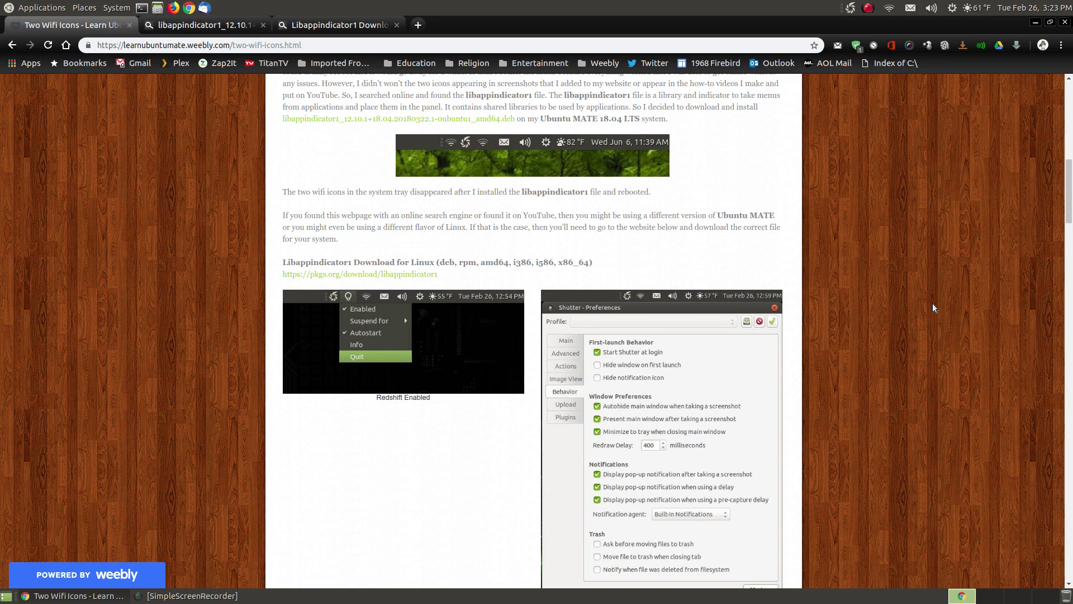
scroll(930, 304, "down", 3)
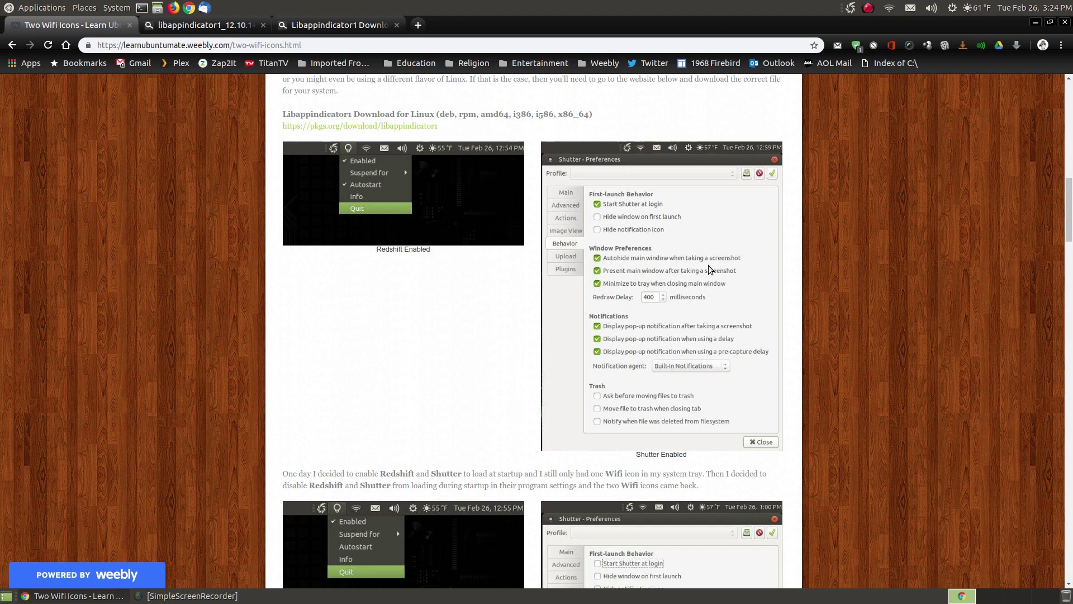
scroll(710, 270, "down", 1)
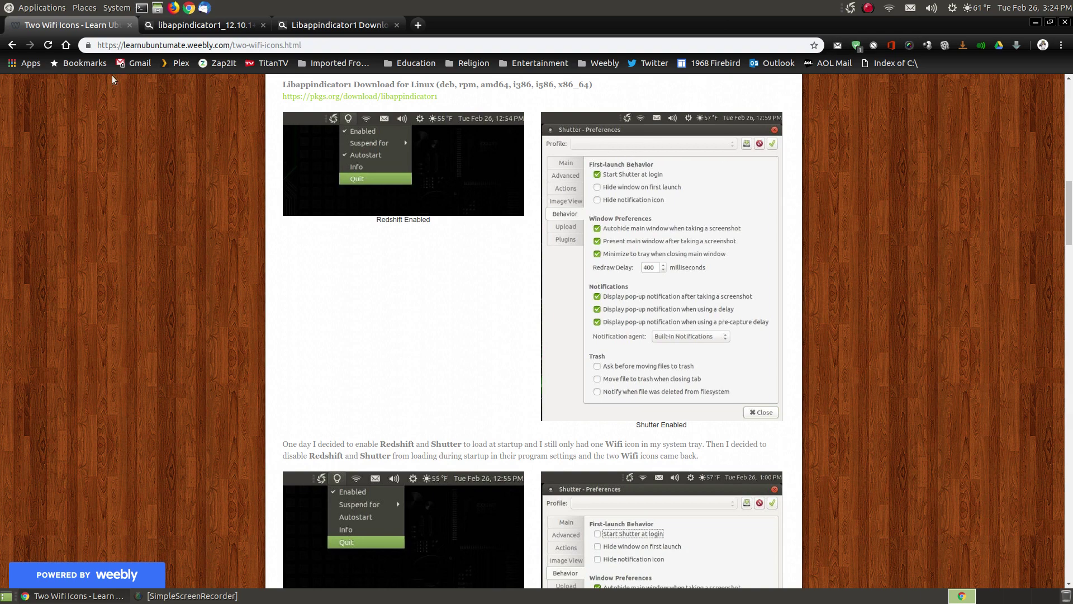
Launch Redshift from Applications > Accessories and tick Autostart in its tray menu.
left_click(42, 8)
mouse_move(51, 24)
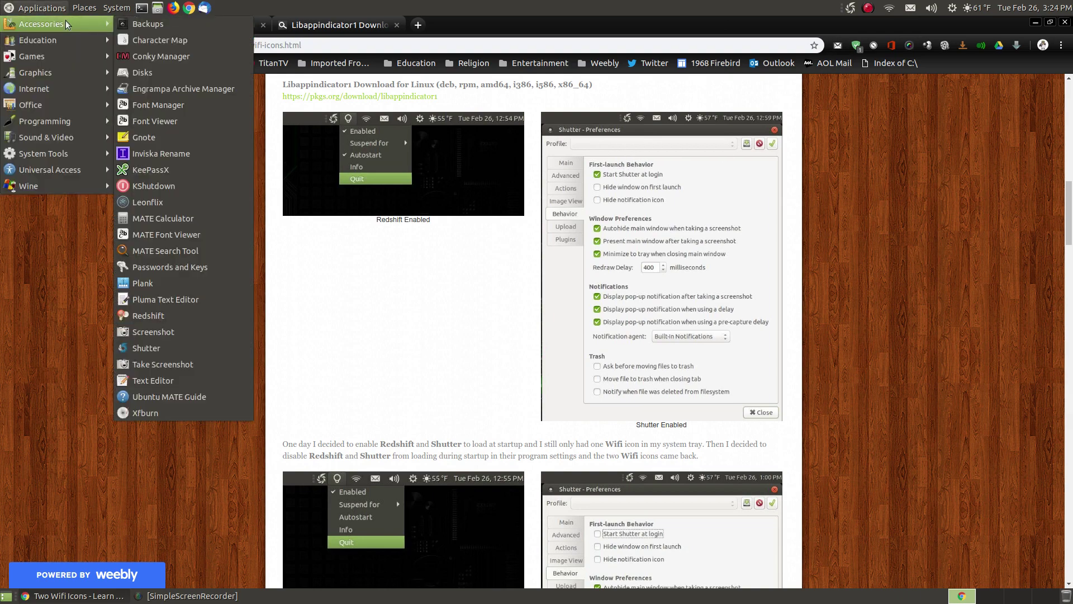
left_click(148, 316)
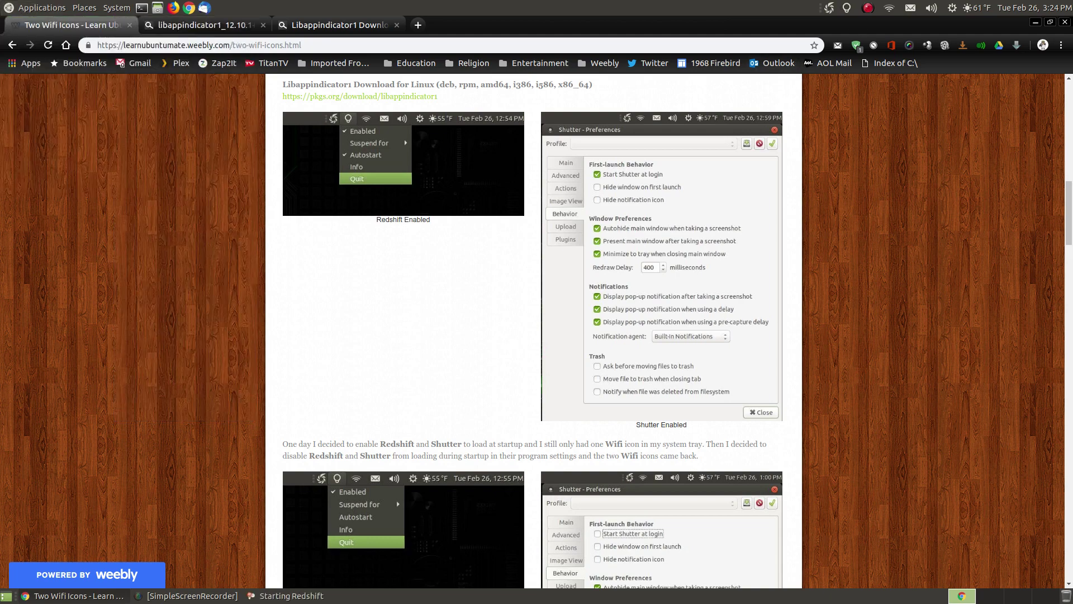
right_click(839, 8)
left_click(847, 8)
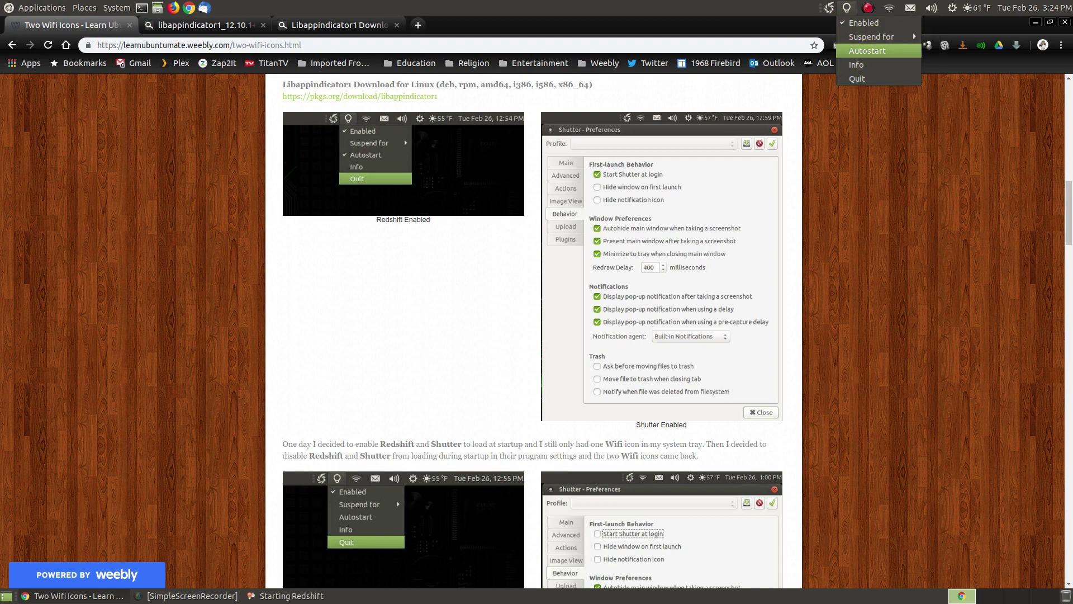
left_click(866, 51)
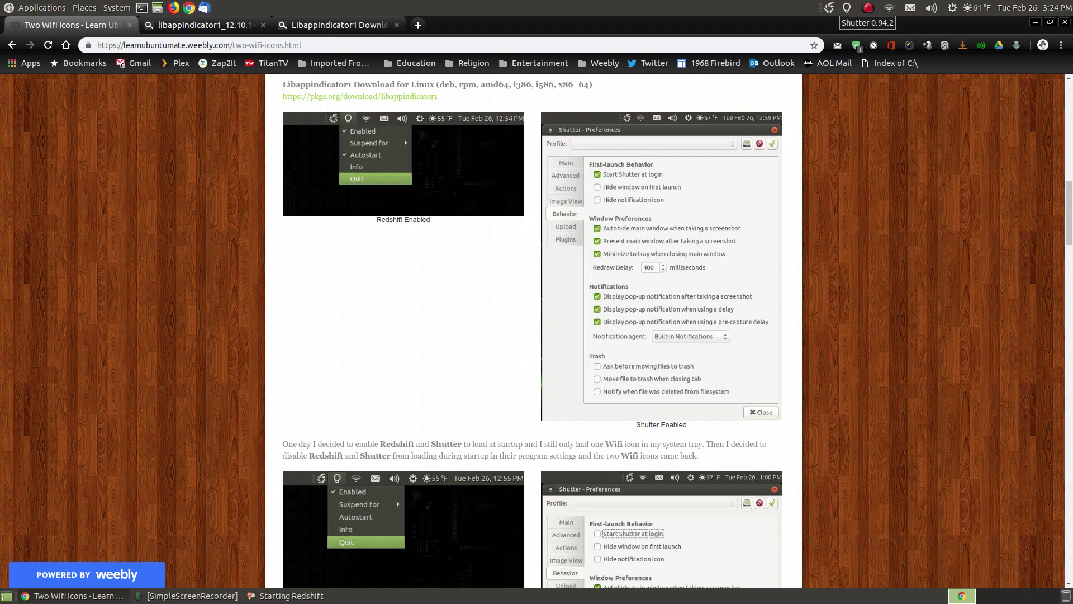
Tick 'Start Shutter at login' in Shutter's Preferences and close the dialog.
left_click(868, 8)
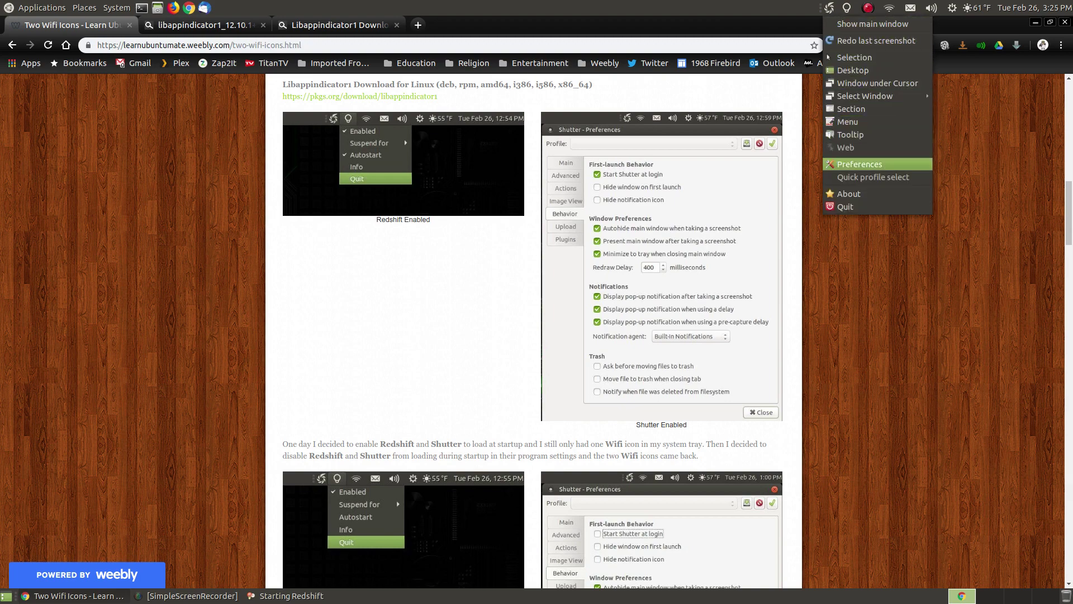
left_click(865, 166)
left_click(467, 125)
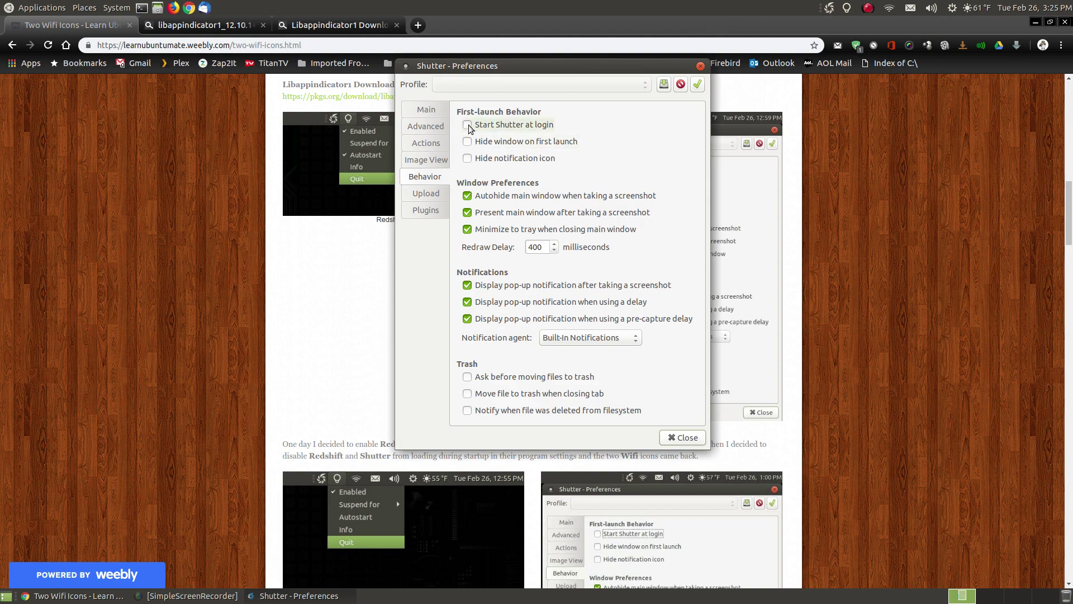
left_click(683, 437)
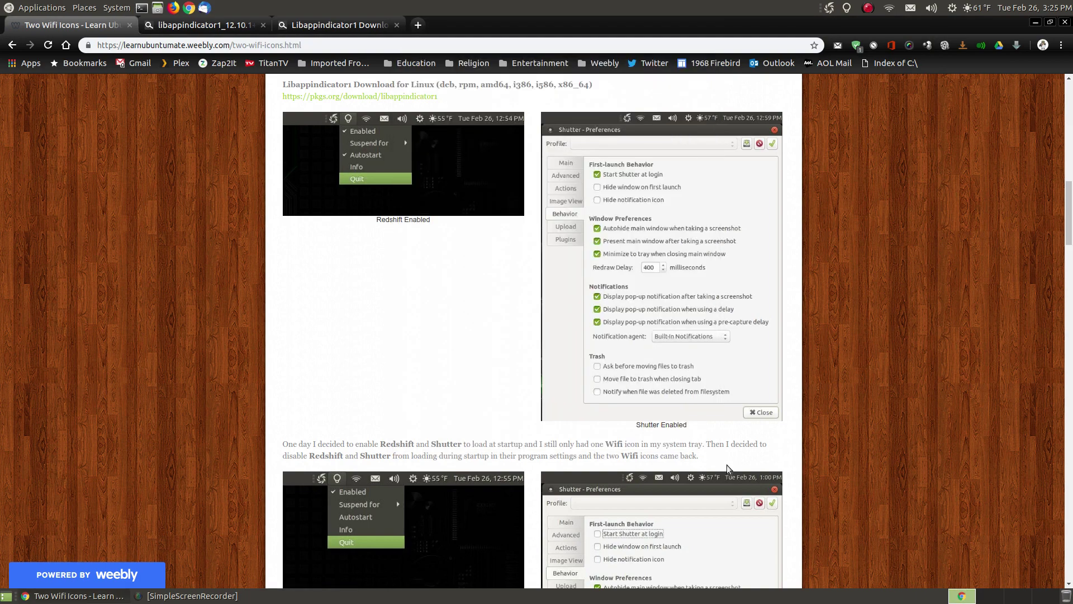
Uncheck both Enabled and Autostart in Redshift's tray menu.
right_click(848, 10)
left_click(848, 10)
left_click(847, 10)
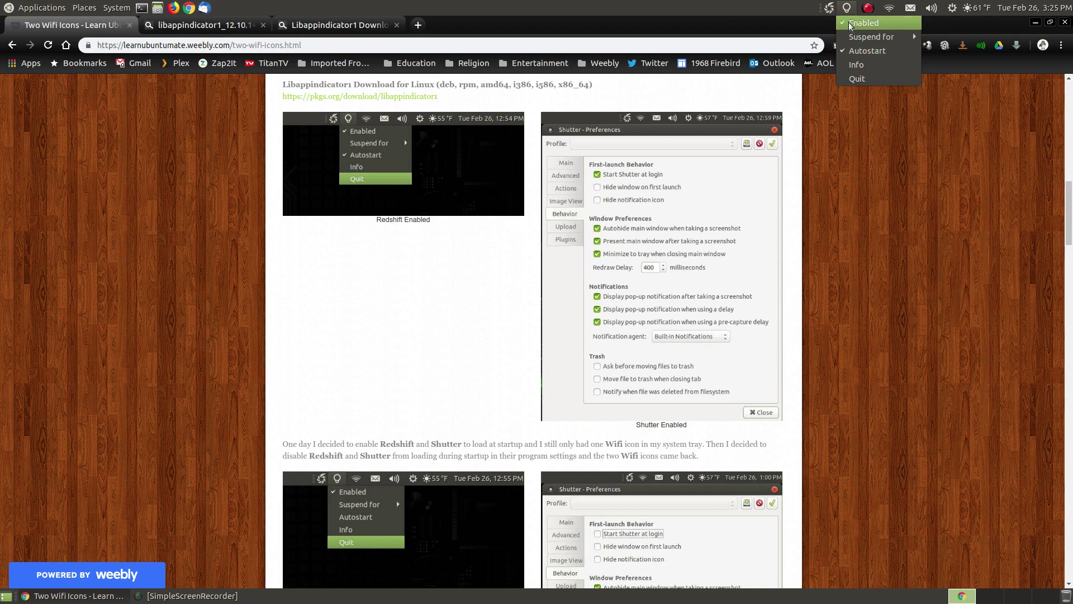
left_click(850, 28)
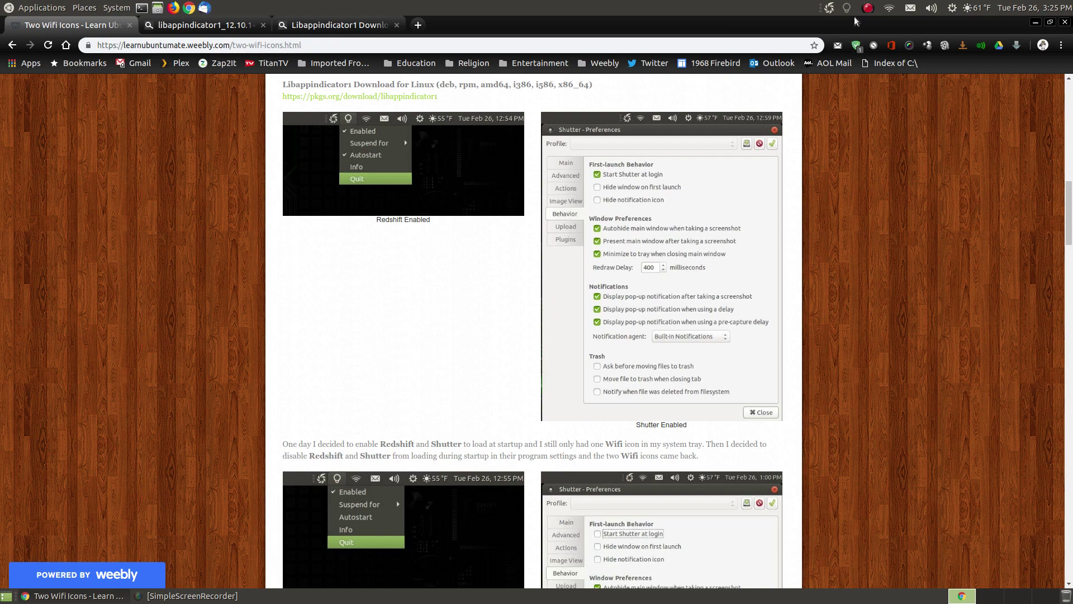
left_click(848, 10)
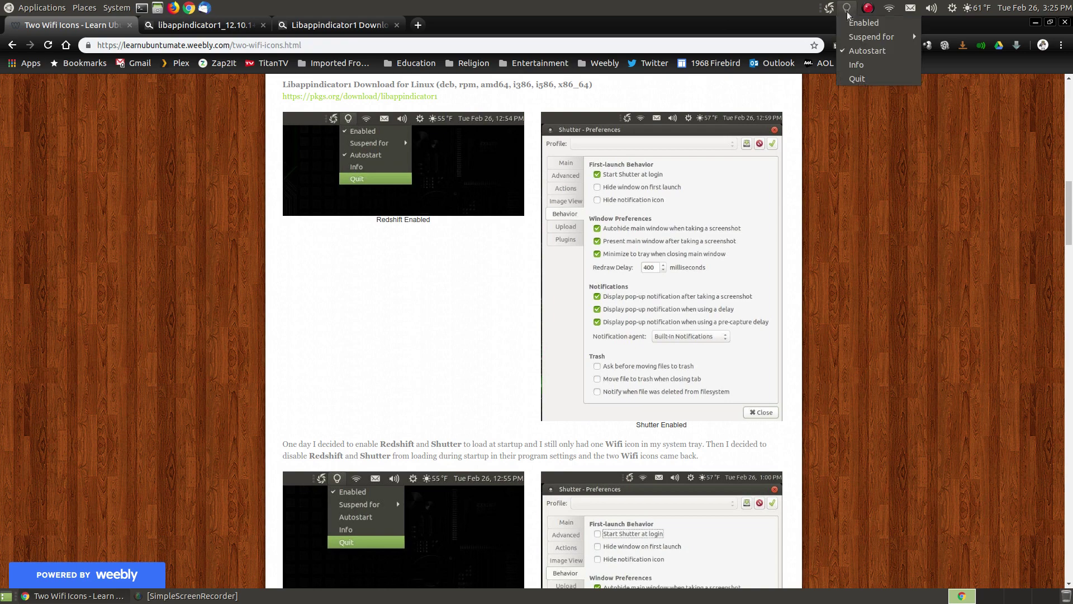
left_click(847, 54)
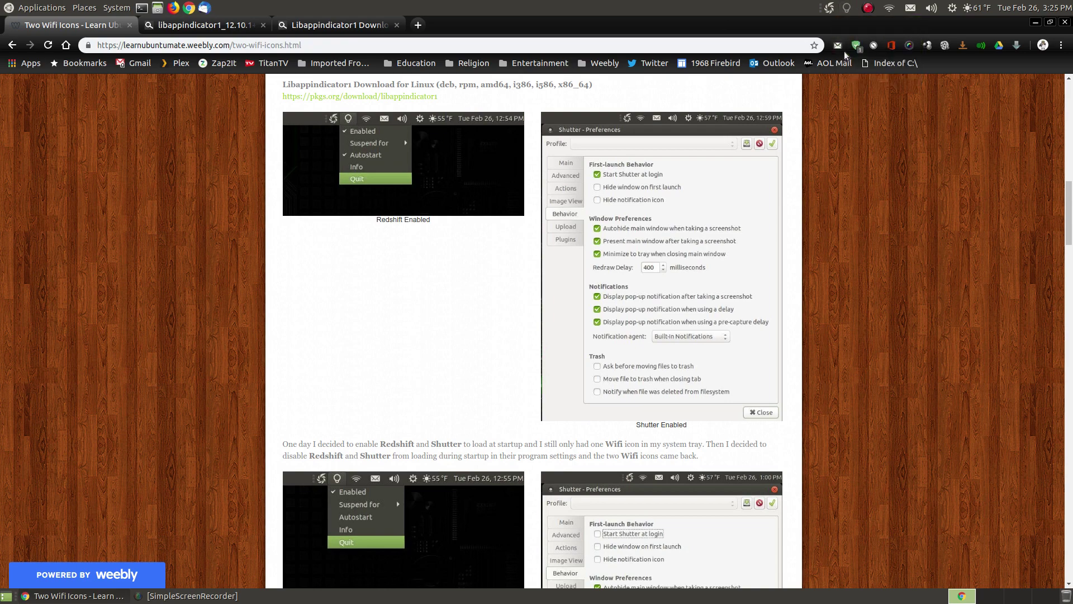
left_click(847, 10)
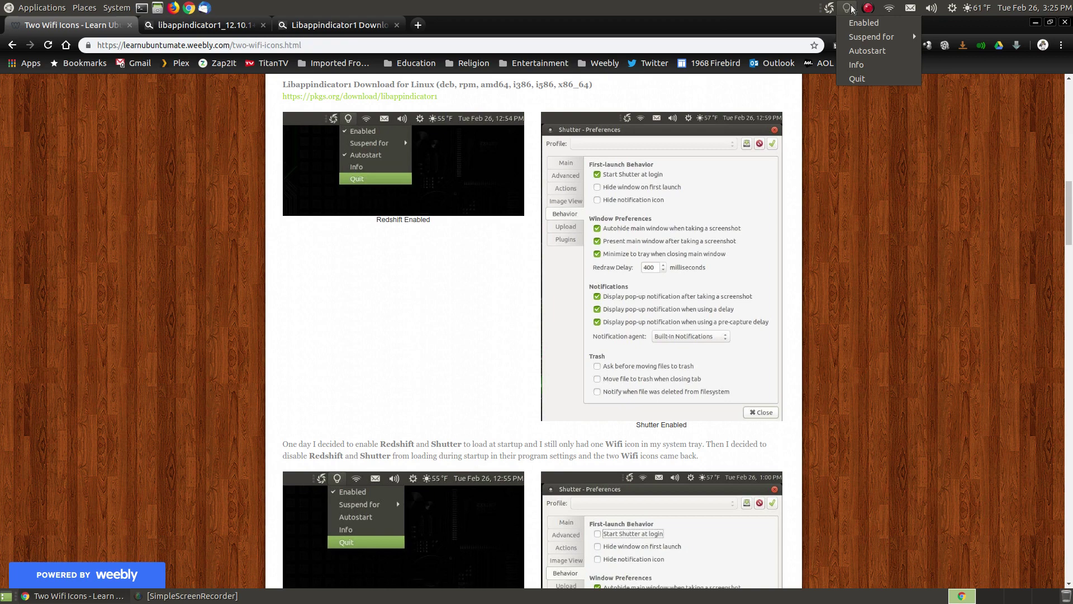
Untick 'Start Shutter at login' in Shutter's Preferences and close the dialog.
left_click(849, 8)
left_click(829, 8)
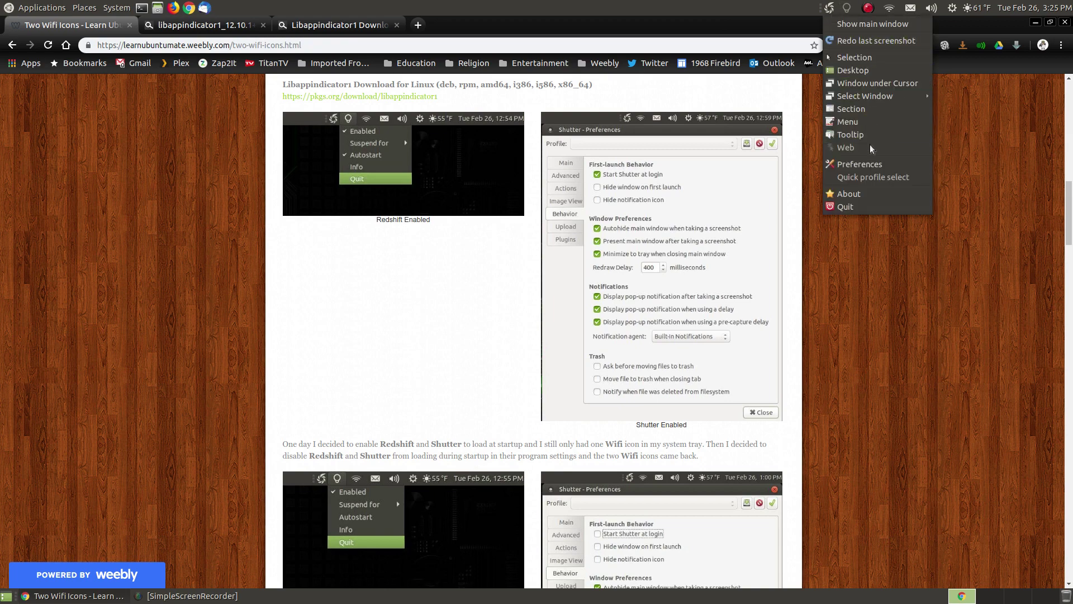
left_click(873, 165)
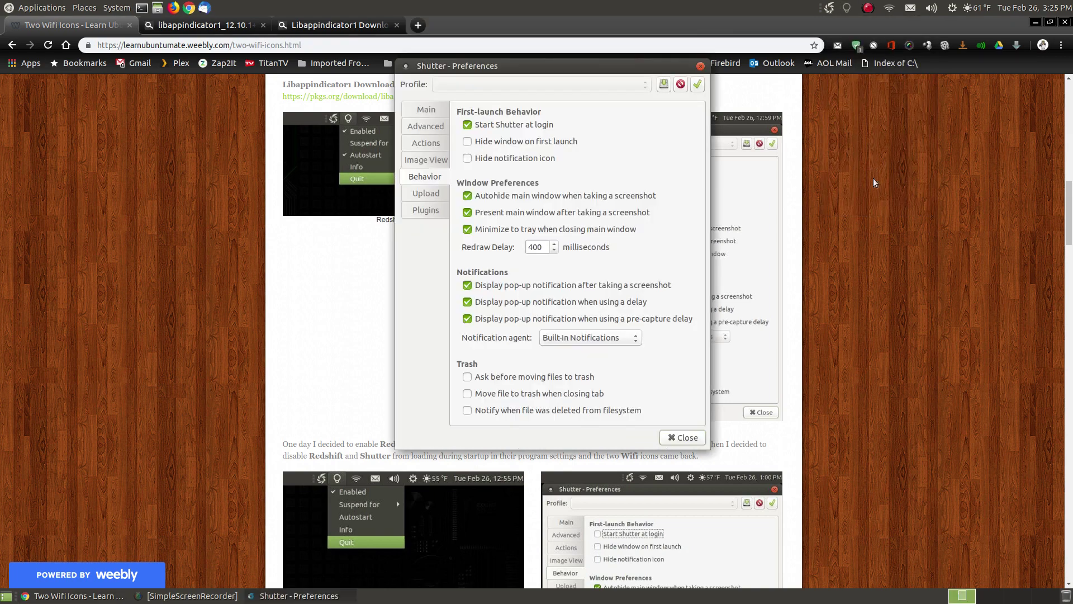
left_click(467, 125)
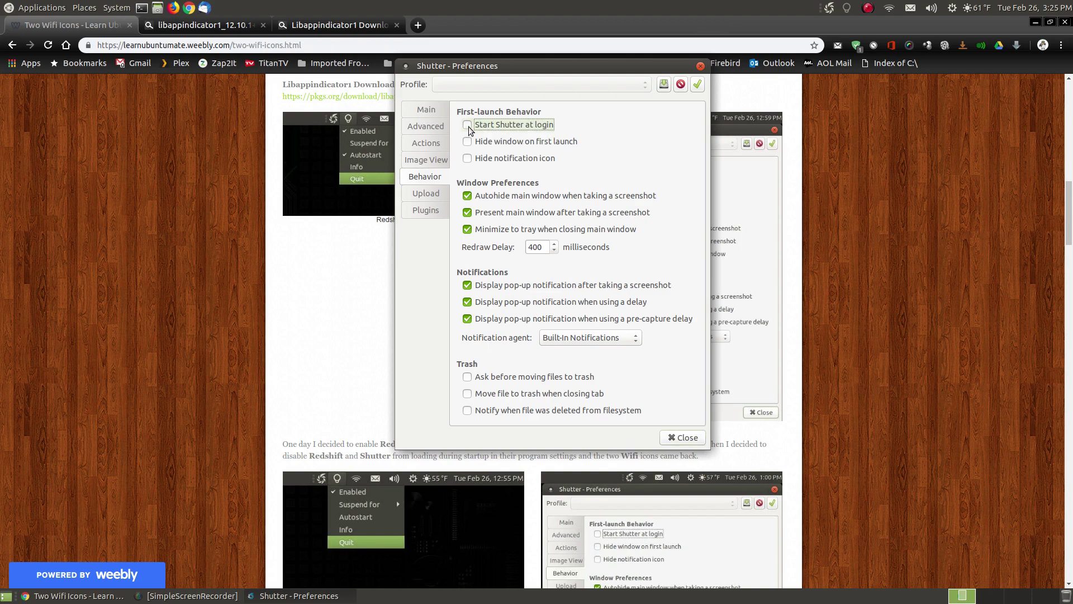
left_click(679, 438)
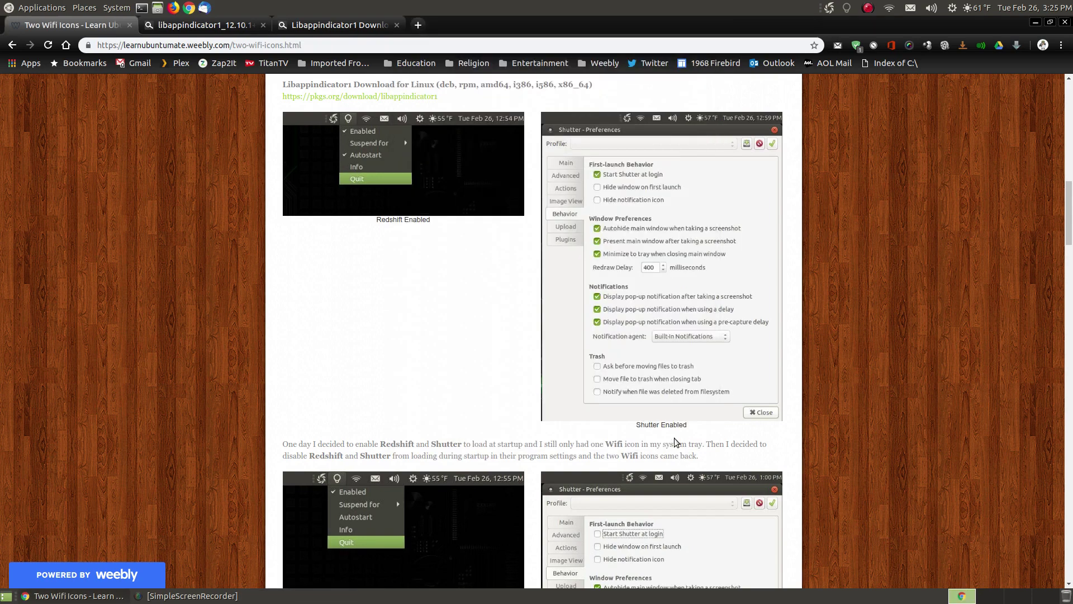
Quit Redshift from its tray menu.
right_click(848, 10)
left_click(847, 9)
left_click(848, 9)
left_click(866, 79)
Quit Shutter and scroll the guide to the Caja Show Hidden Files instructions.
left_click(850, 8)
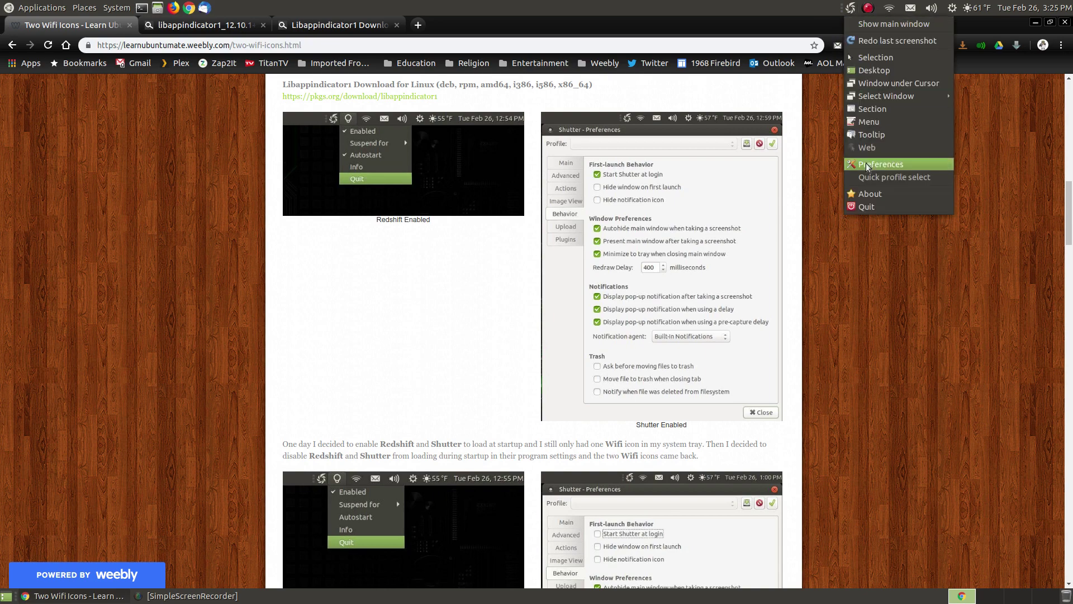
left_click(867, 207)
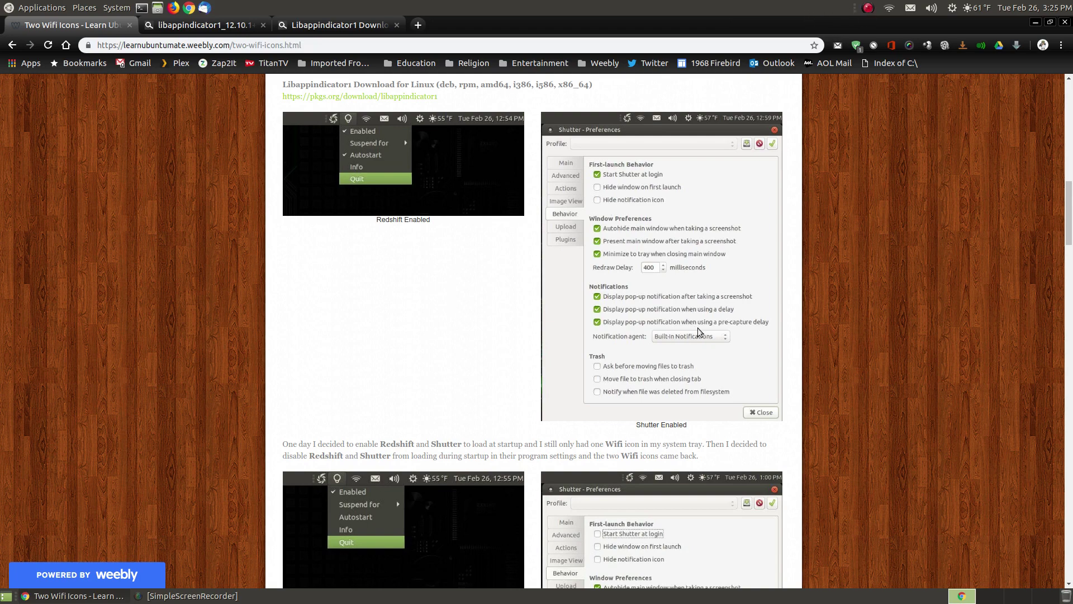
scroll(697, 328, "down", 10)
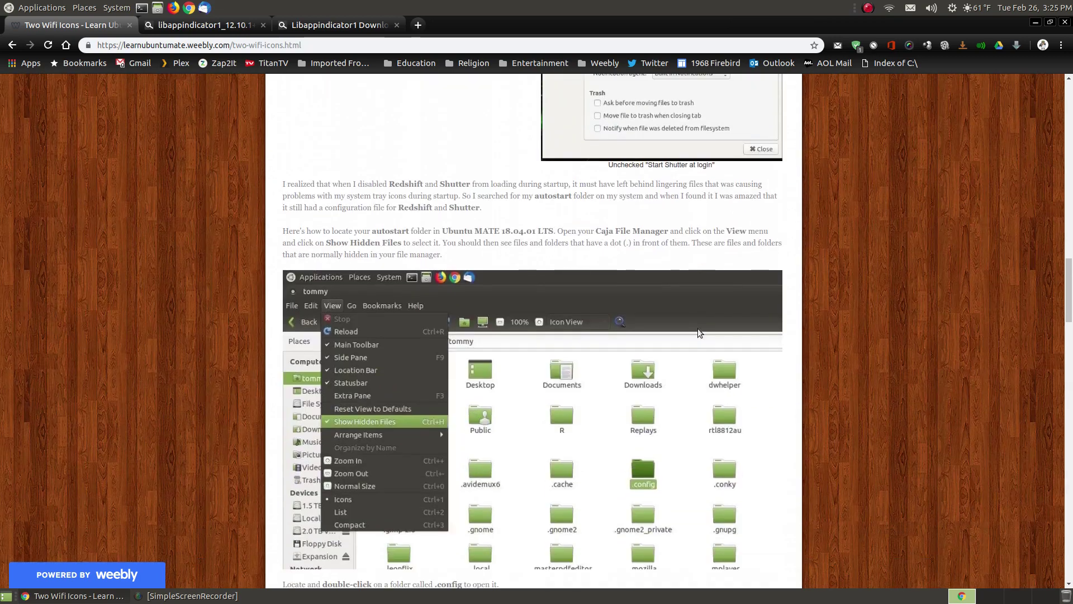
scroll(697, 328, "down", 3)
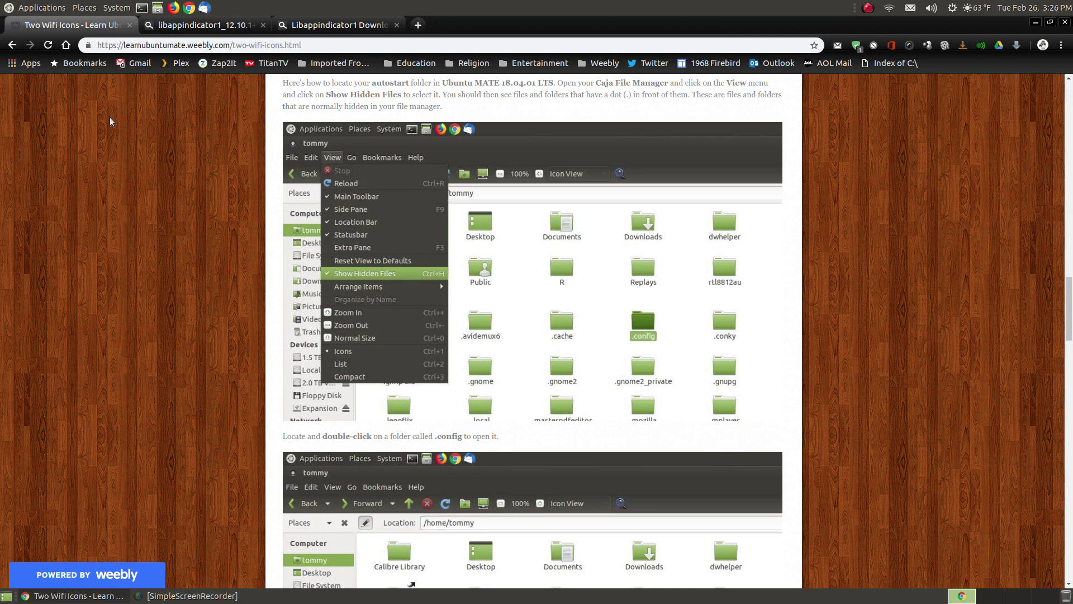
Open the home folder in Caja, turn on Show Hidden Files, and enter .config.
left_click(157, 7)
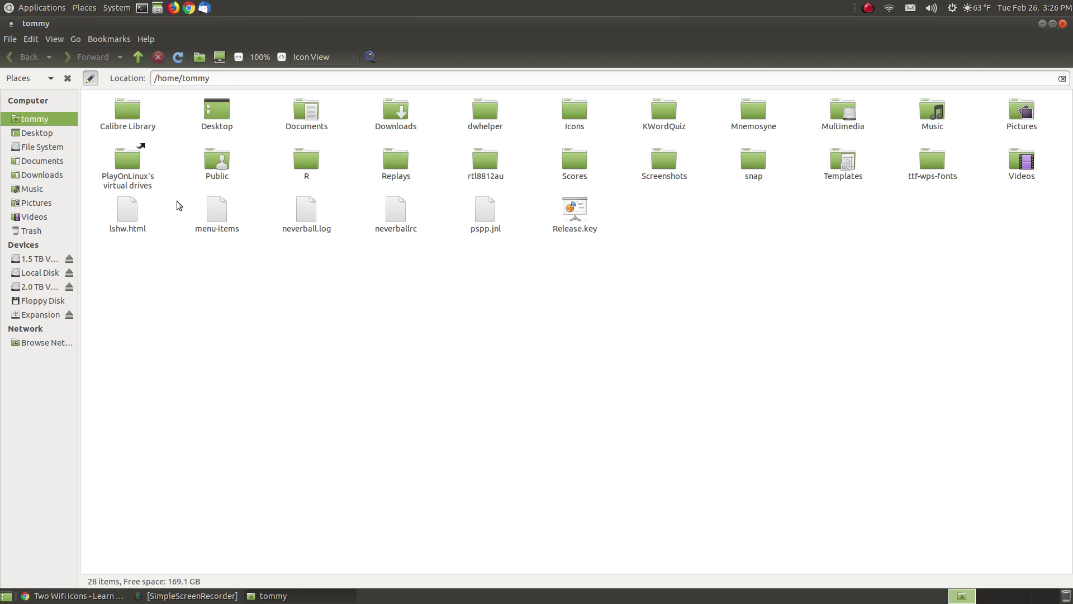
left_click(56, 42)
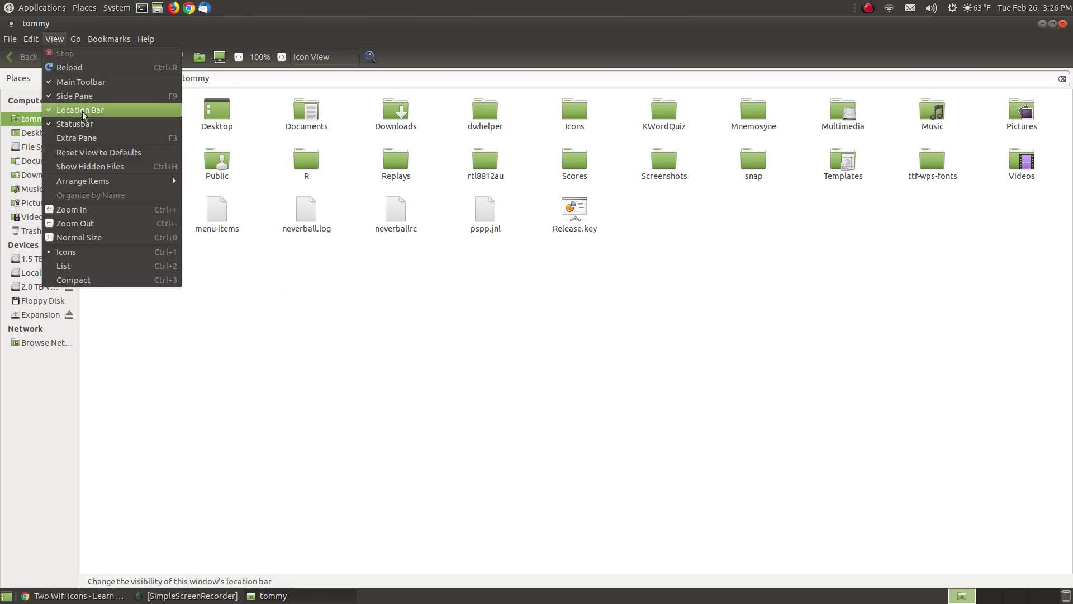
left_click(133, 168)
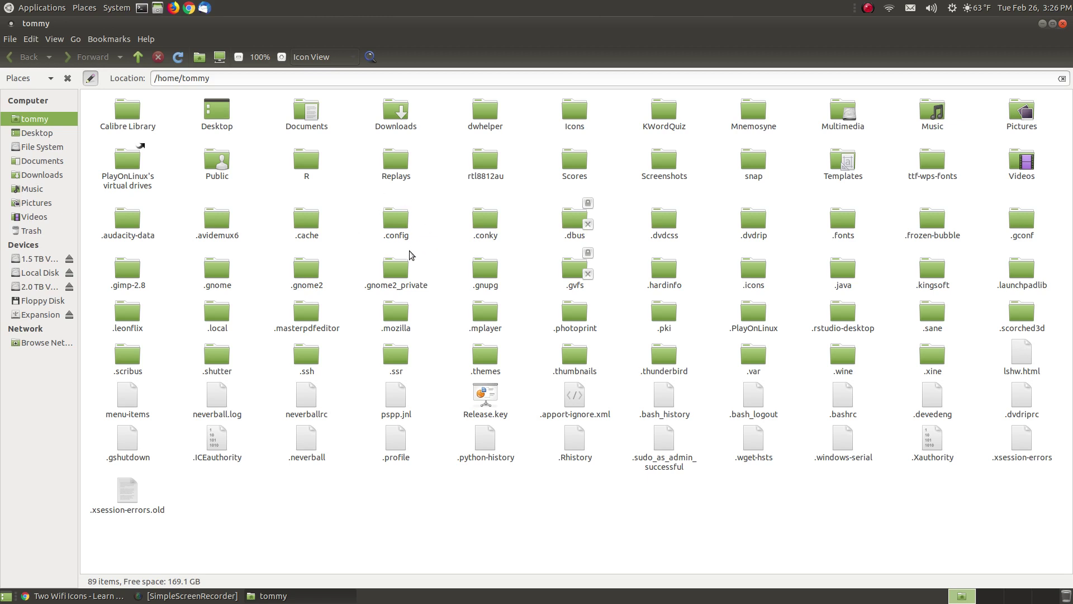
double_click(396, 223)
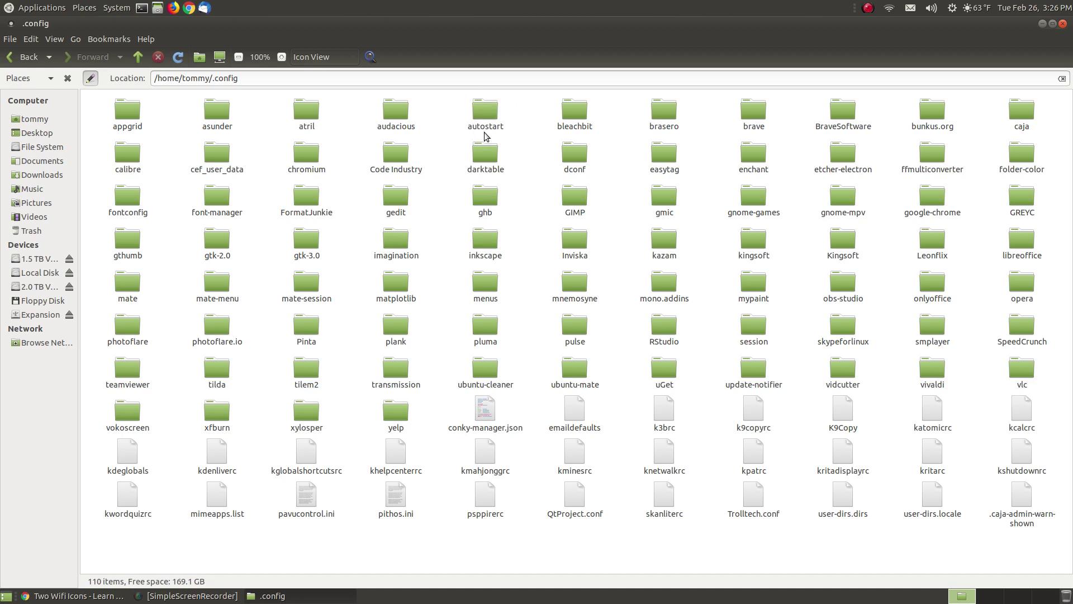
double_click(489, 112)
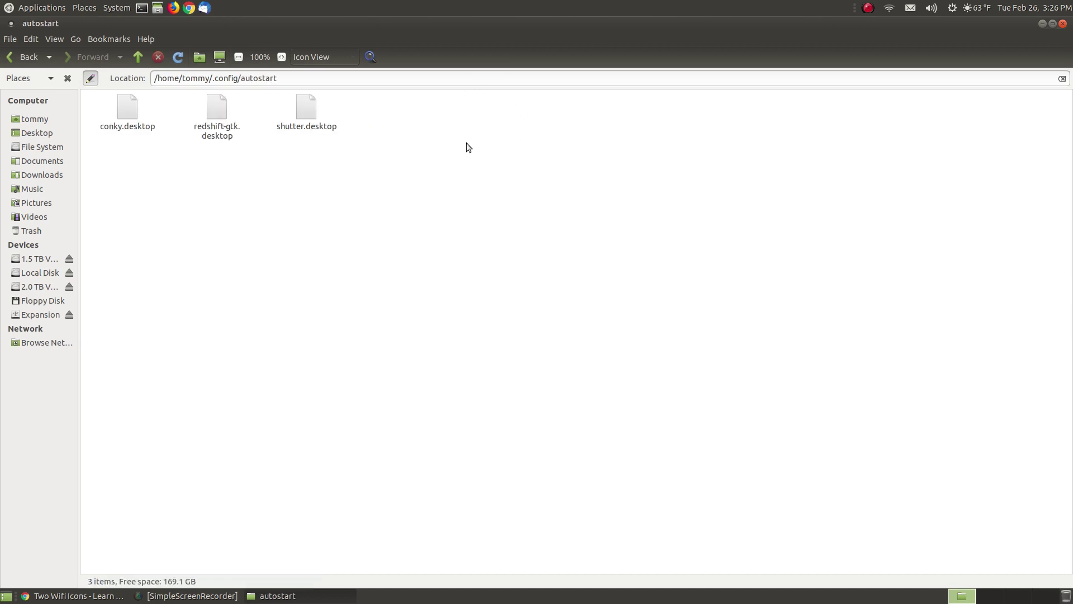
left_click(1041, 24)
left_click(1037, 25)
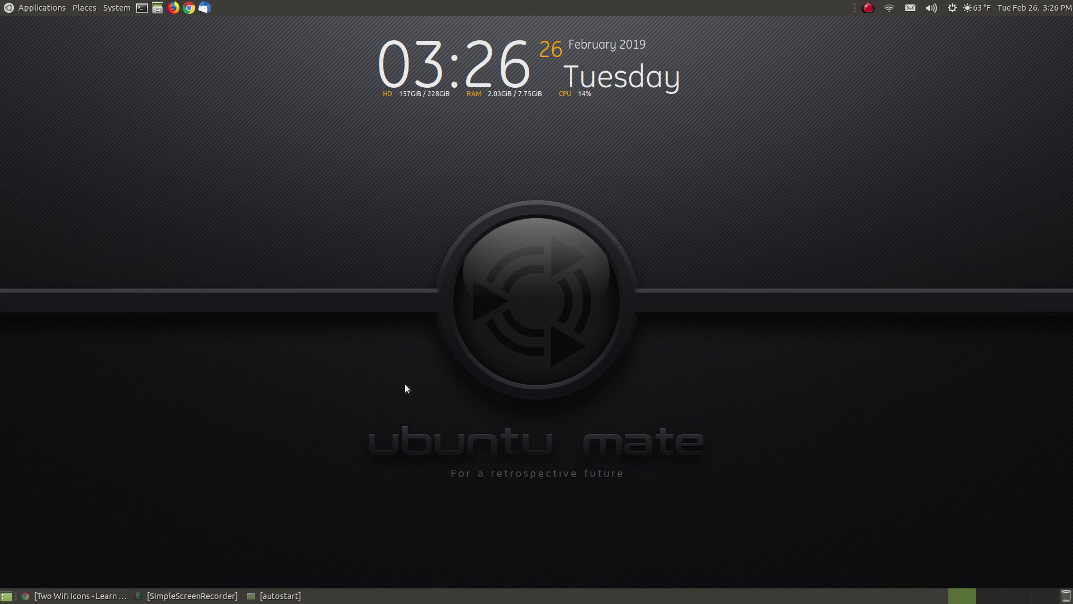
left_click(320, 597)
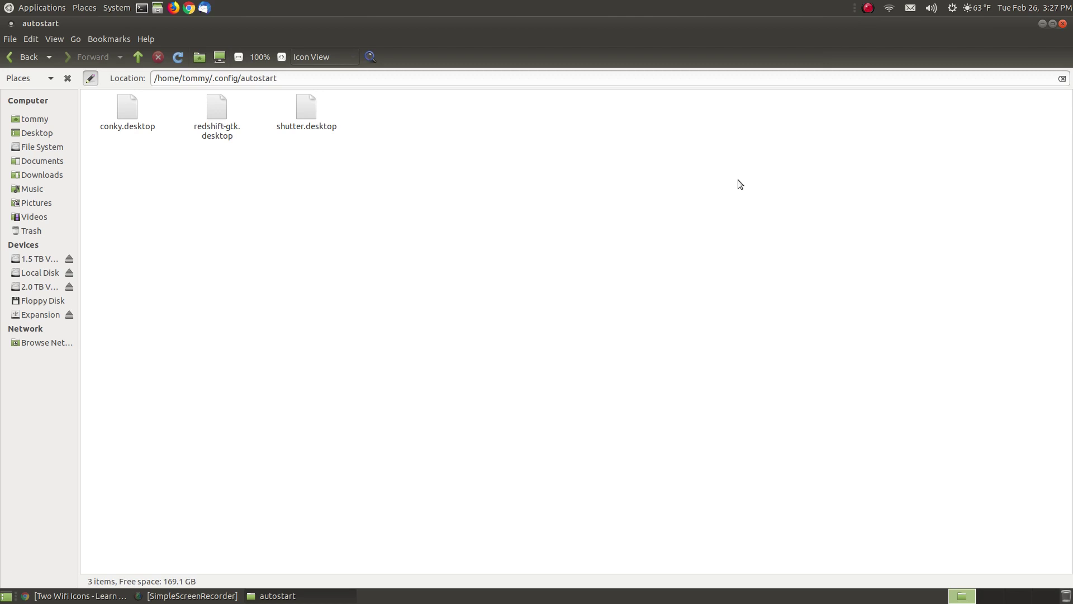
Delete shutter.desktop and redshift-gtk.desktop from autostart, keeping only conky.desktop, and close Caja.
left_click(308, 104)
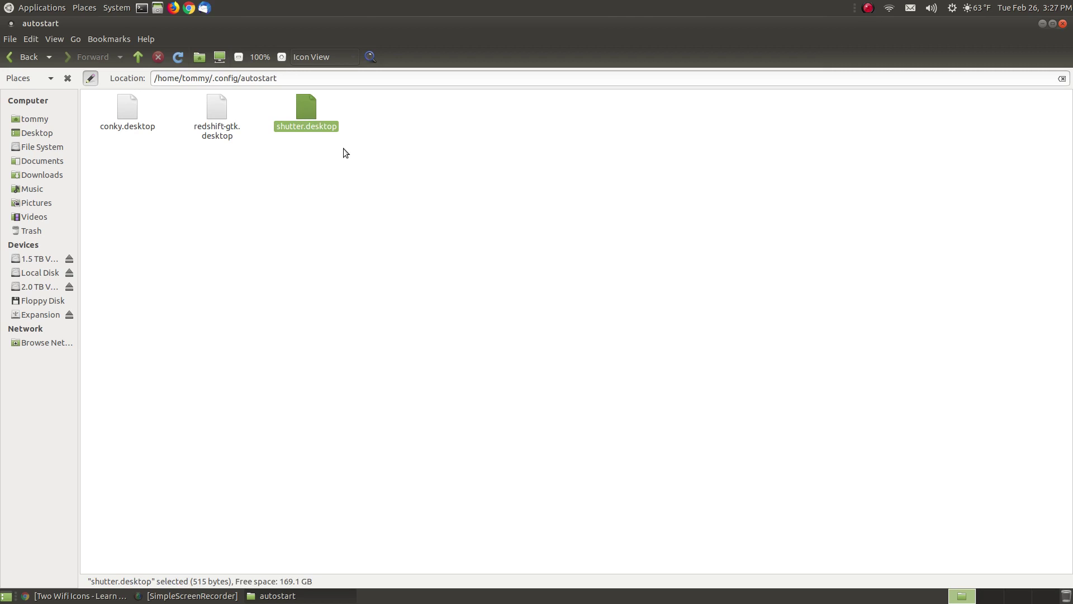
key("shift+Left")
key("Delete")
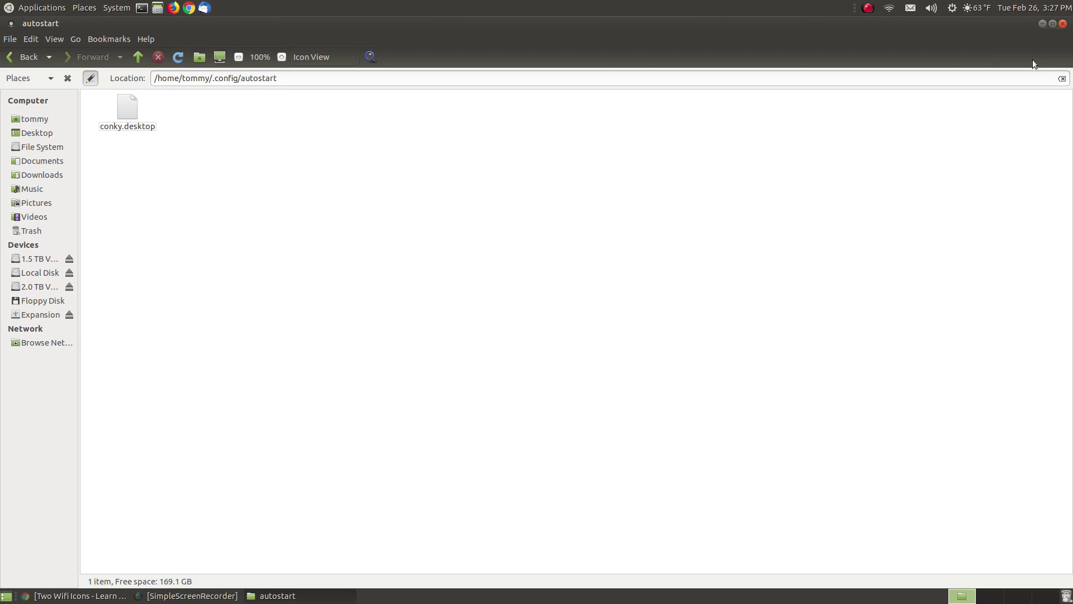
left_click(1063, 24)
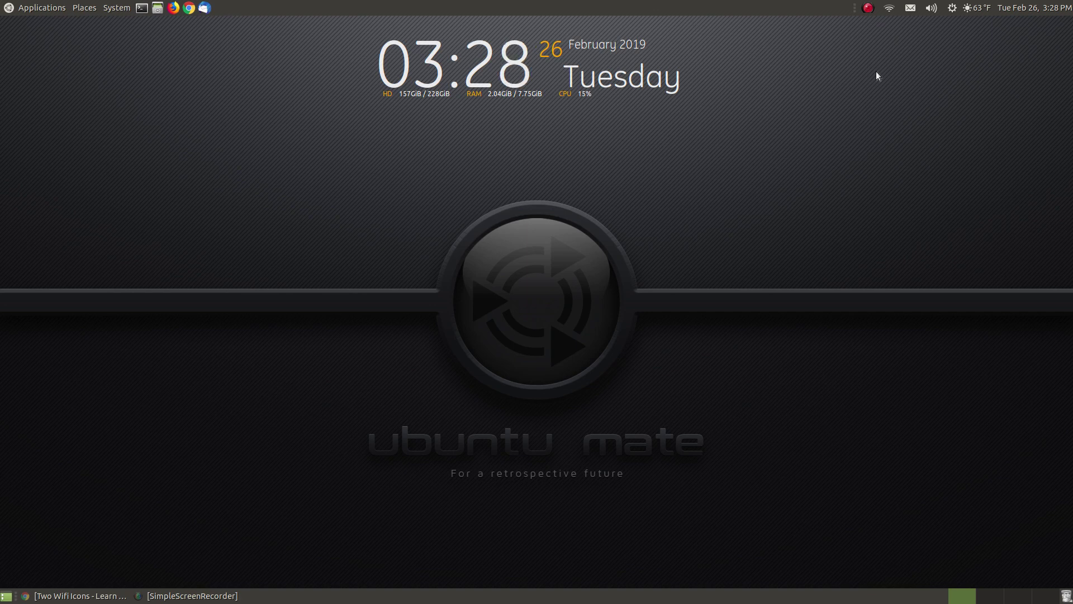
Restore the Two Wifi Icons article in Chrome and scroll down to its closing 'Take care!' section.
left_click(73, 595)
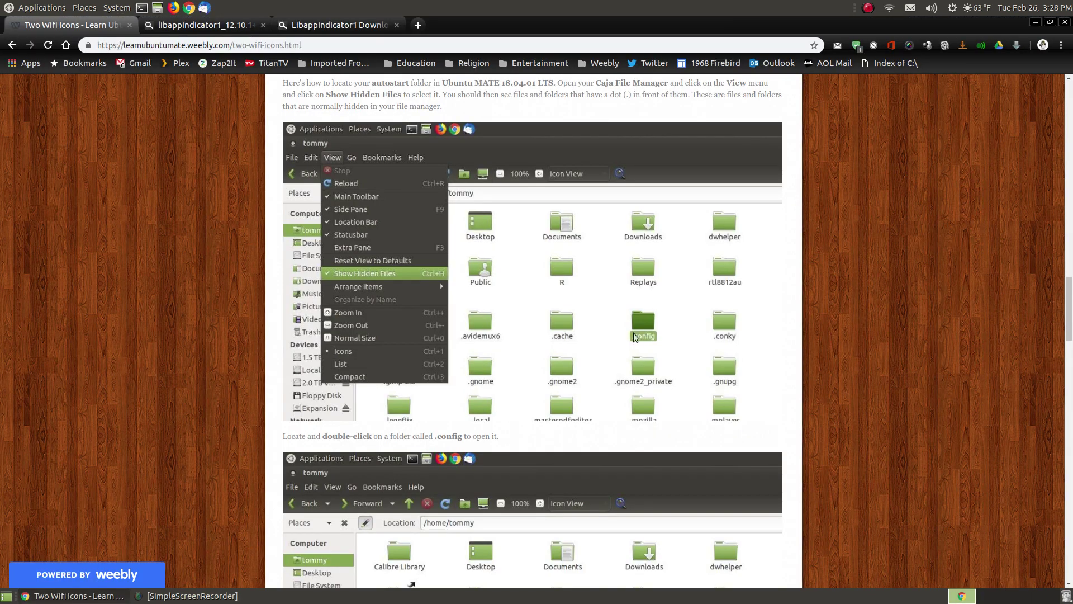
left_click_drag(1069, 324, 1070, 193)
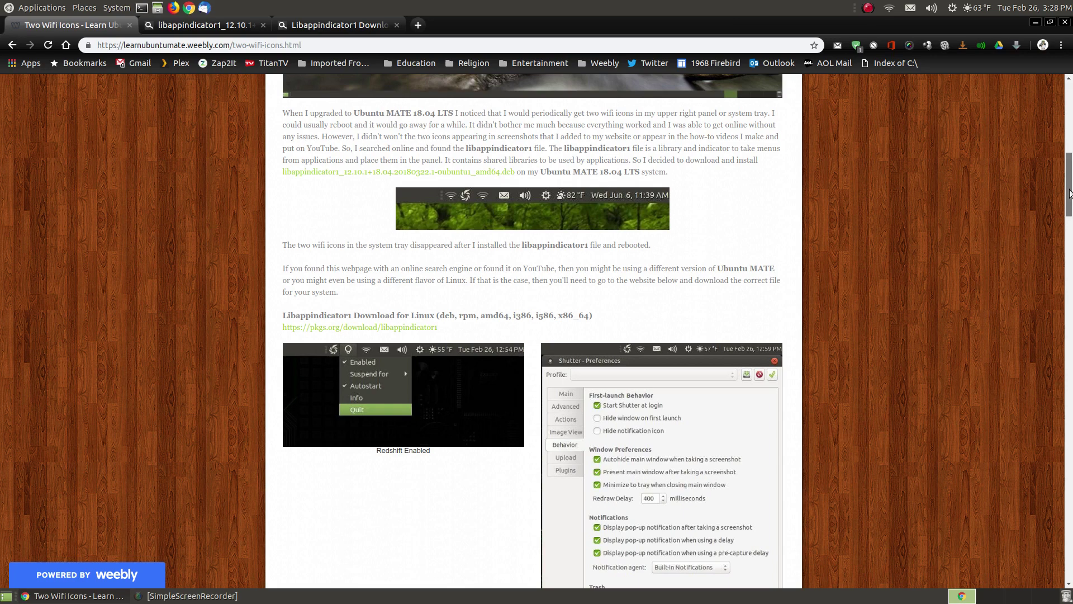
left_click_drag(1070, 194, 1071, 457)
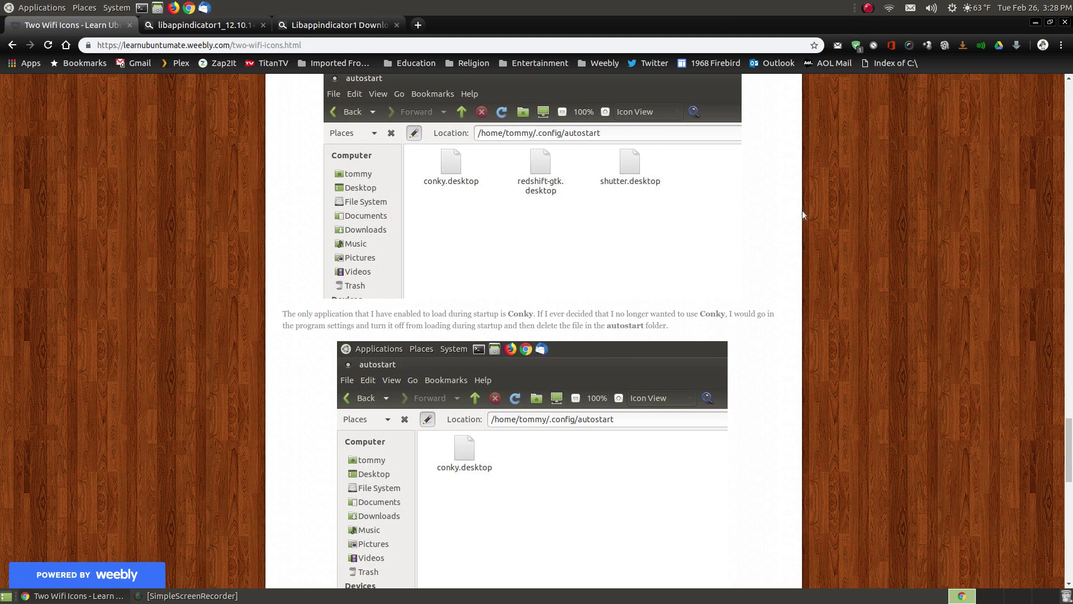
scroll(621, 182, "down", 3)
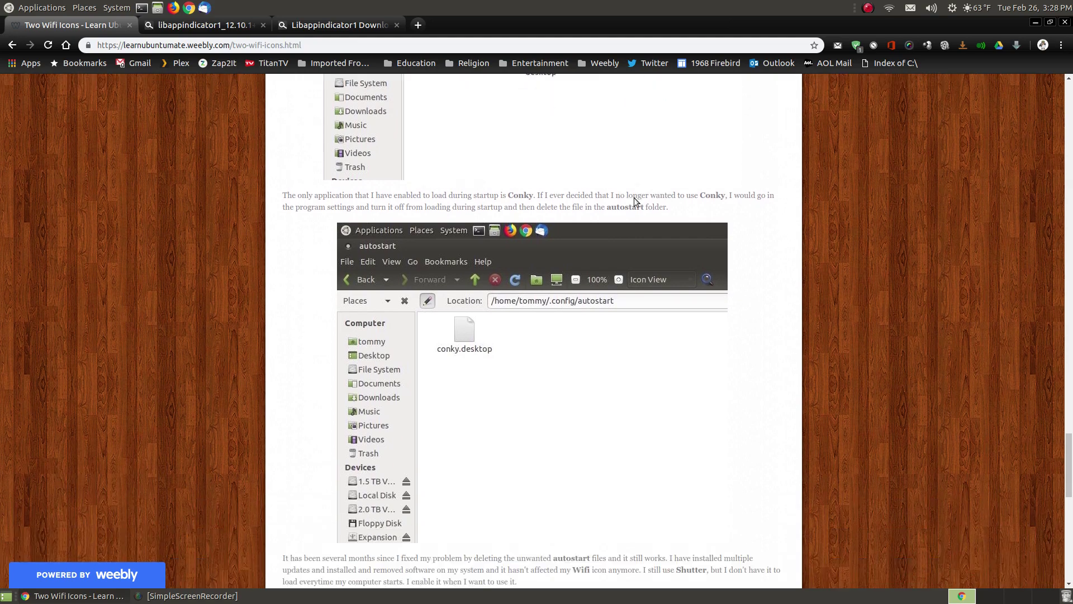
scroll(595, 343, "down", 4)
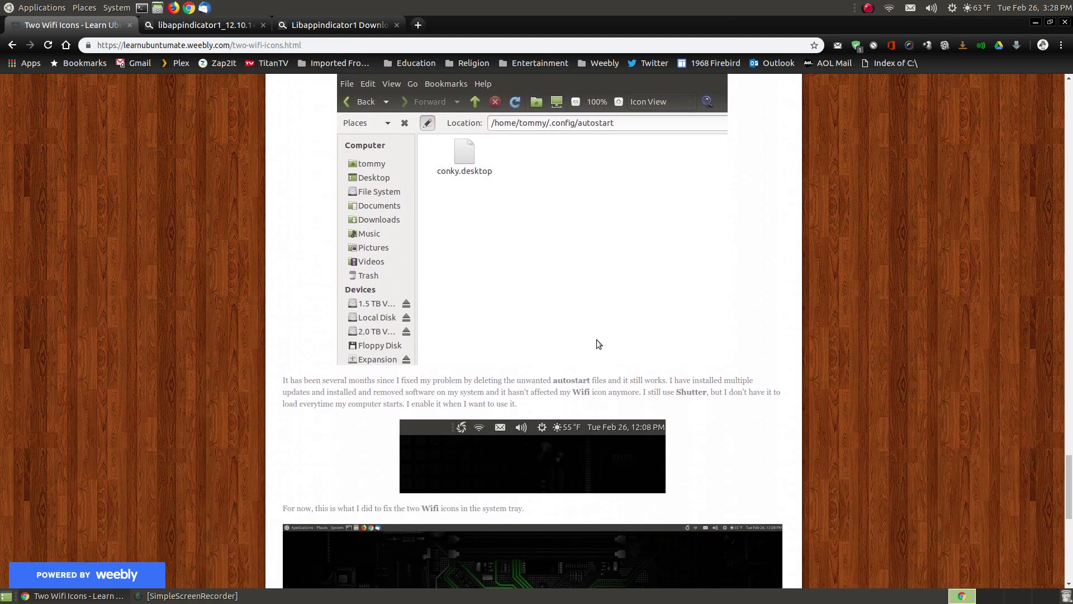
scroll(888, 166, "down", 5)
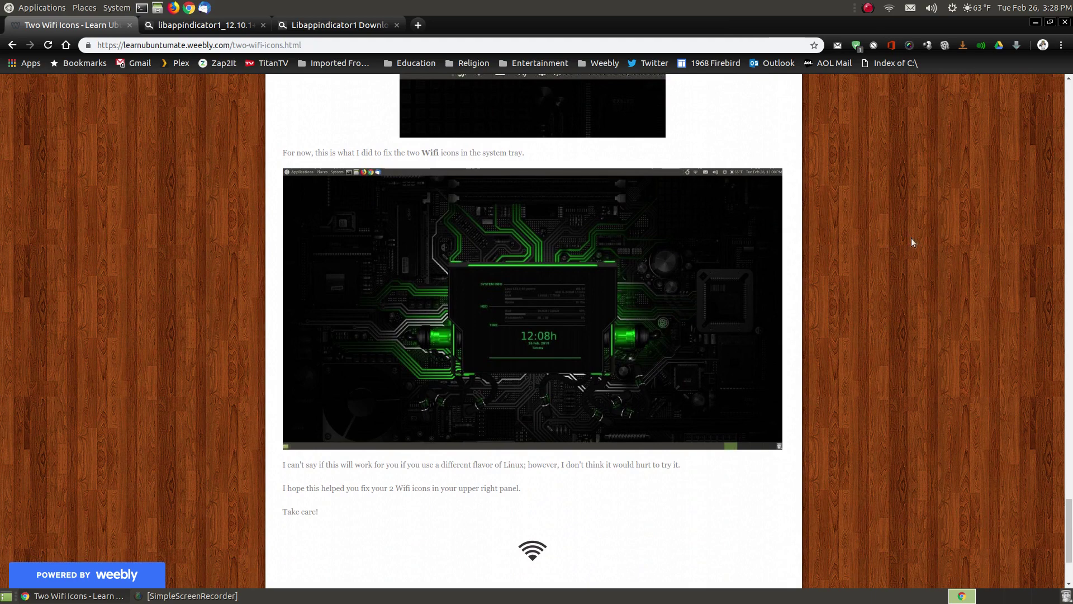
scroll(912, 243, "down", 2)
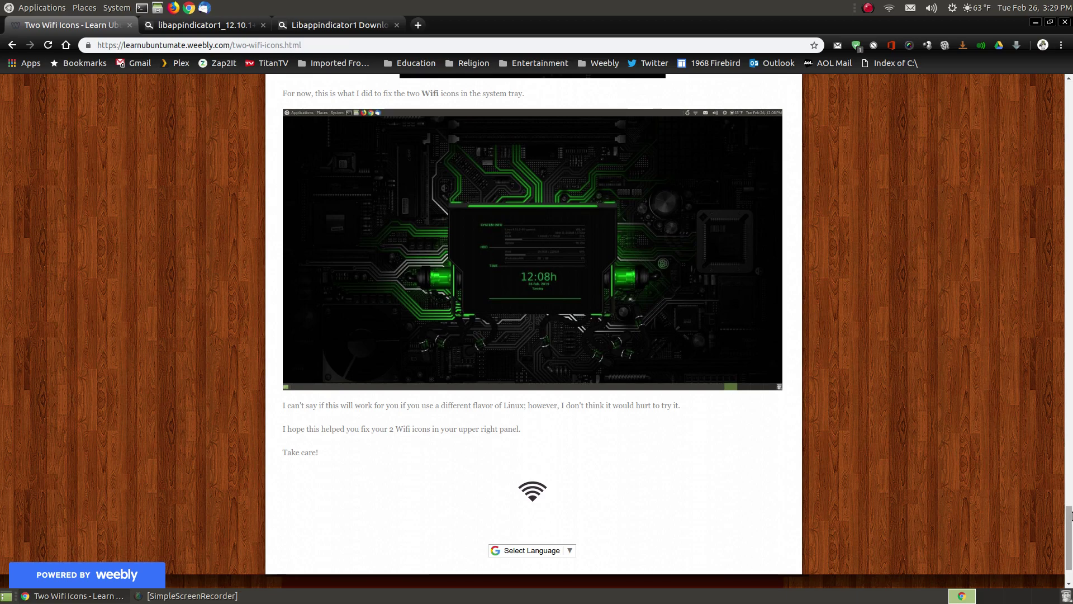
left_click_drag(1069, 550, 1069, 123)
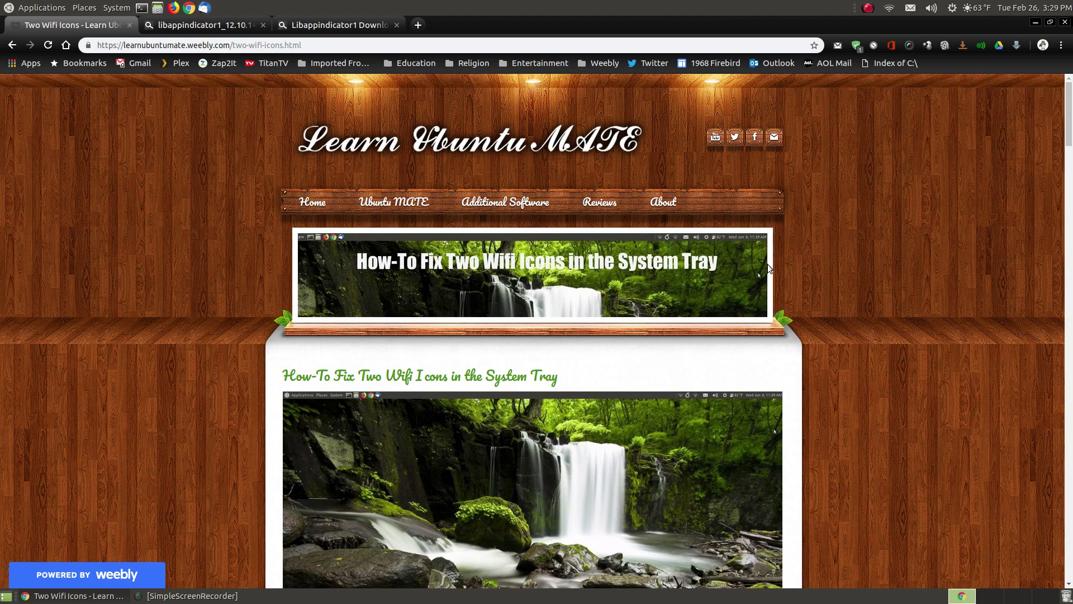
scroll(767, 264, "down", 3)
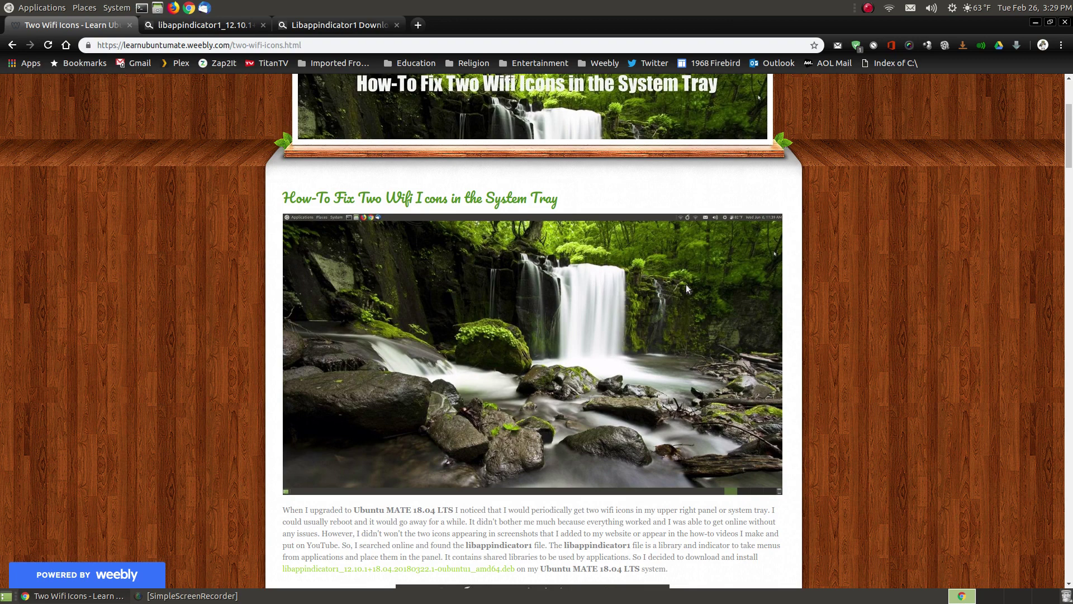
scroll(686, 288, "down", 1)
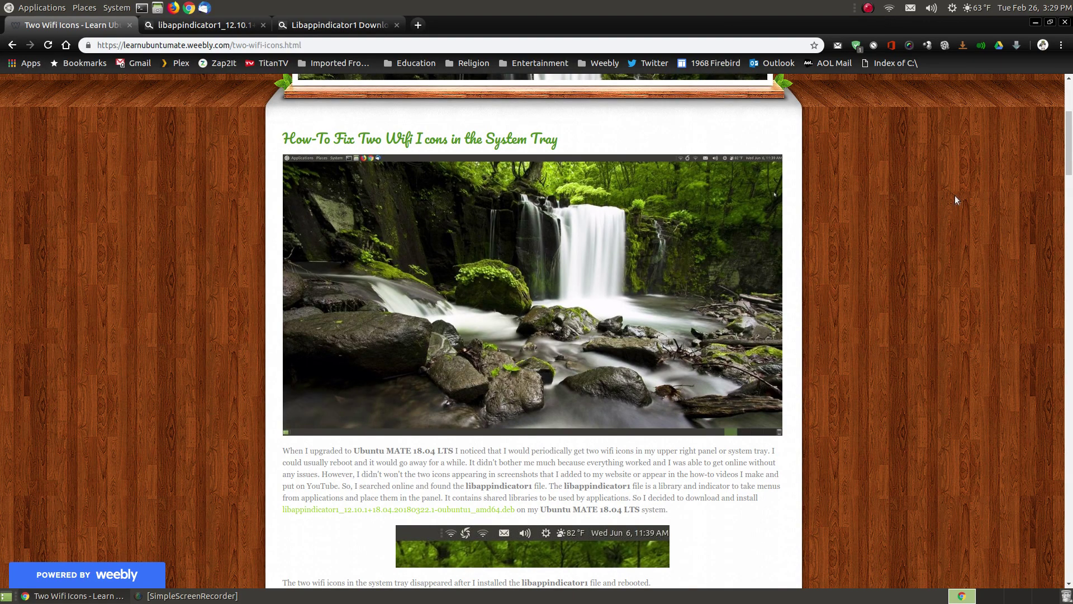
left_click_drag(1070, 159, 1070, 492)
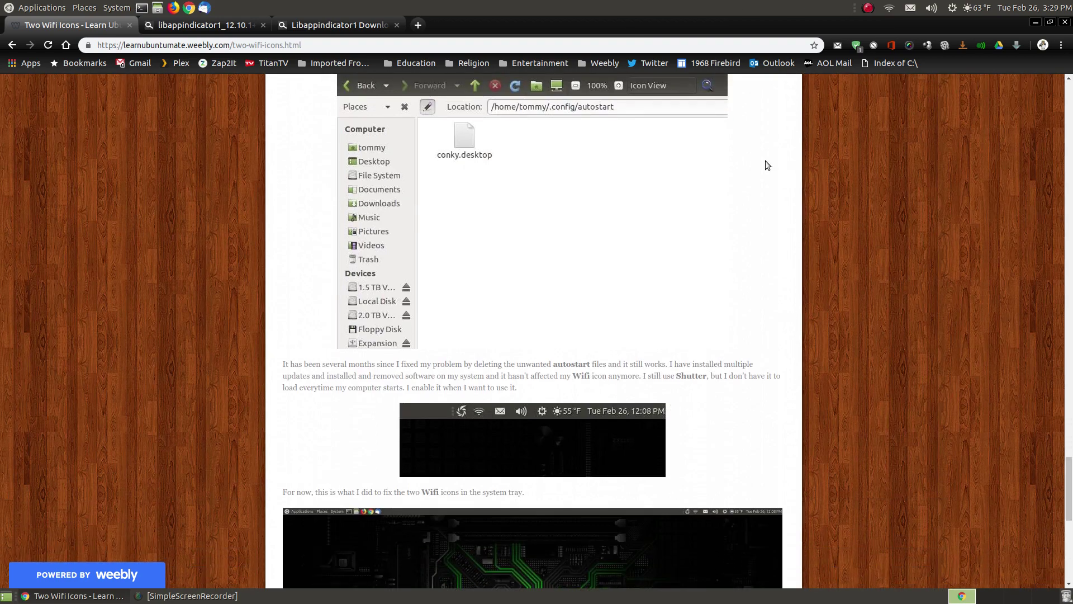
scroll(1012, 478, "down", 6)
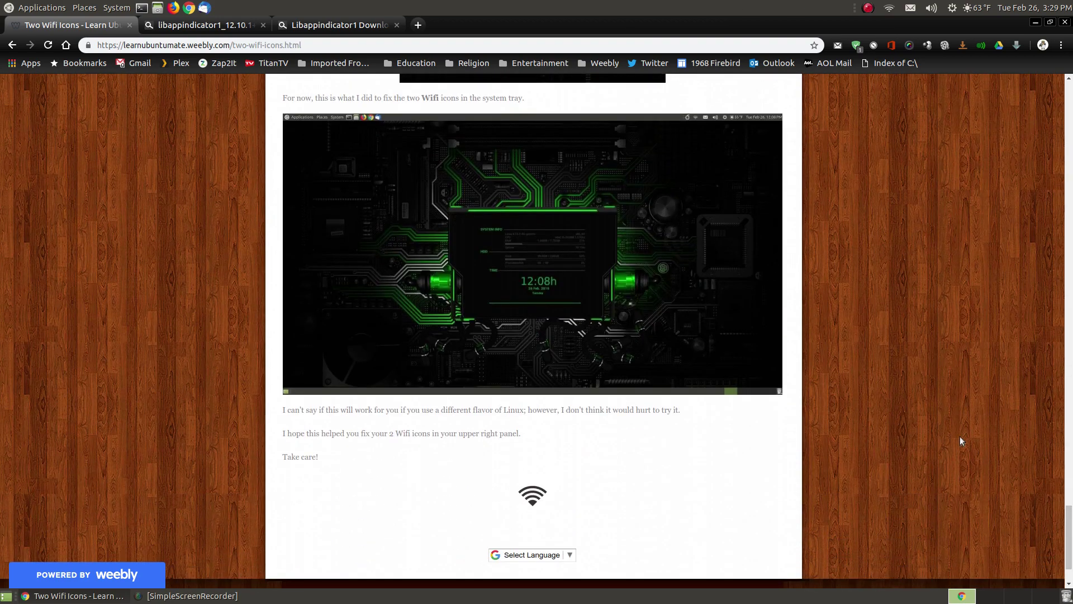